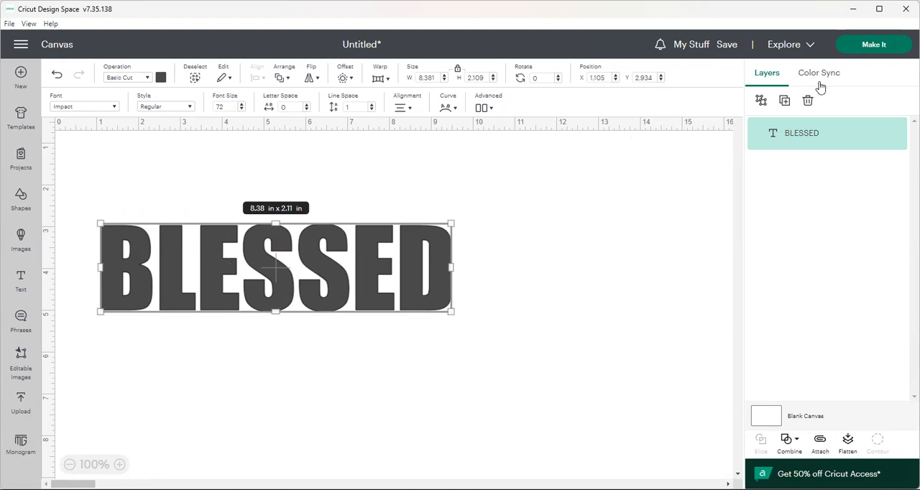
Duplicate the BLESSED text and place the copy to the right of the original
{"action": "left_click", "coordinate": [784, 101]}
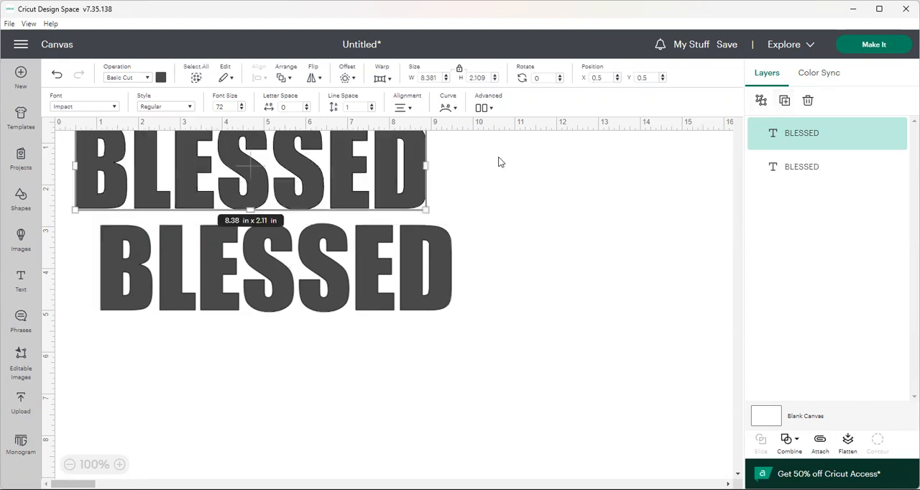
{"action": "left_click_drag", "start_coordinate": [387, 181], "coordinate": [862, 251]}
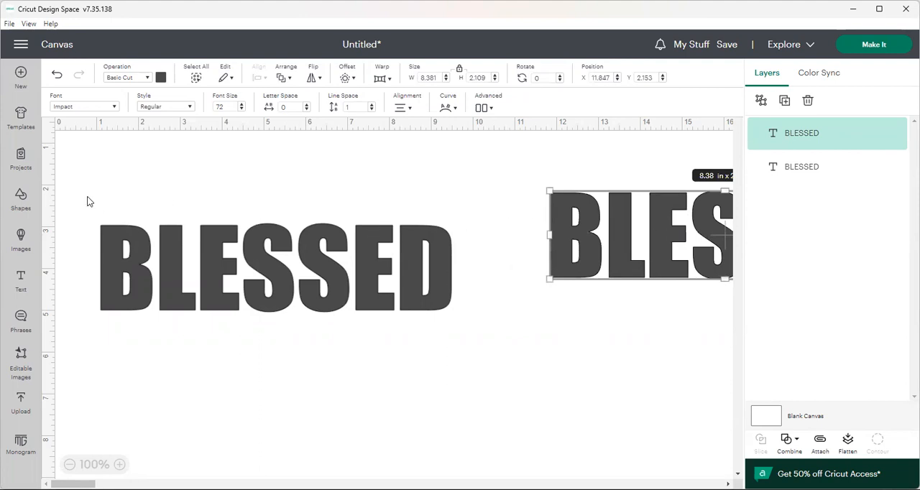
Insert a square, unlock its proportions and set its width to 8.50 in
{"action": "left_click", "coordinate": [21, 201]}
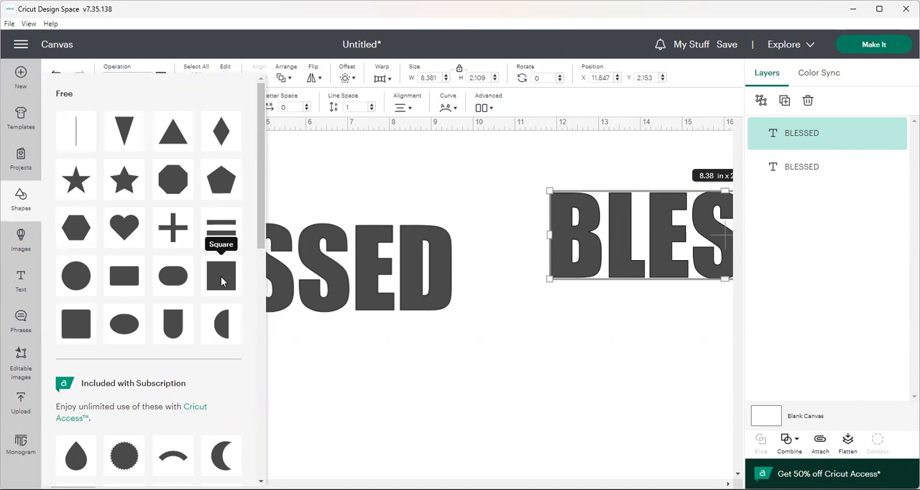
{"action": "left_click", "coordinate": [221, 283]}
{"action": "left_click", "coordinate": [224, 252]}
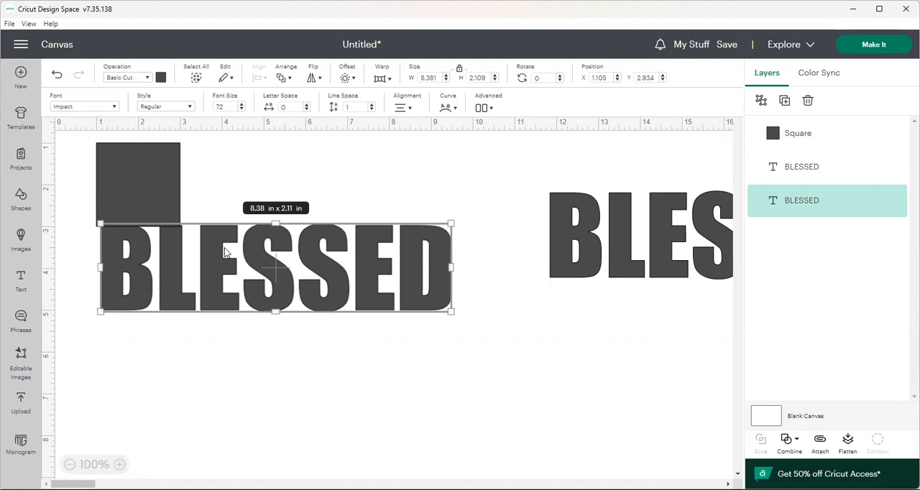
{"action": "left_click", "coordinate": [134, 177]}
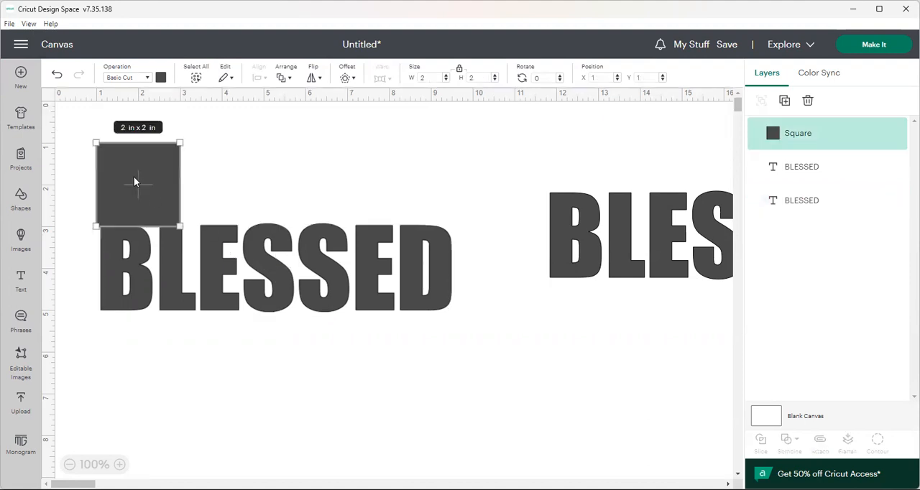
{"action": "left_click", "coordinate": [458, 70]}
{"action": "left_click", "coordinate": [461, 70]}
{"action": "left_click", "coordinate": [434, 78]}
{"action": "type", "text": "8.50"}
{"action": "key", "text": "Return"}
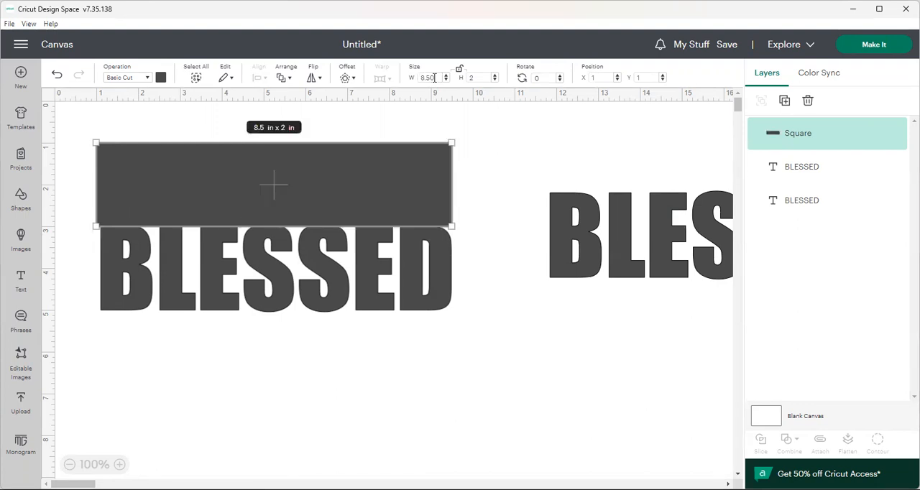
Check the original text's height and set the rectangle's height to 1.05 in
{"action": "left_click", "coordinate": [483, 77]}
{"action": "left_click", "coordinate": [465, 197]}
{"action": "left_click", "coordinate": [445, 242]}
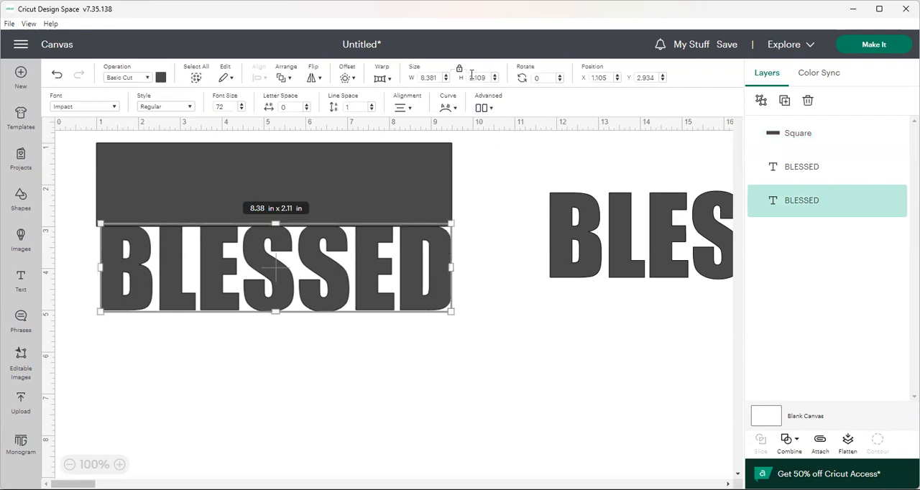
{"action": "left_click", "coordinate": [433, 157]}
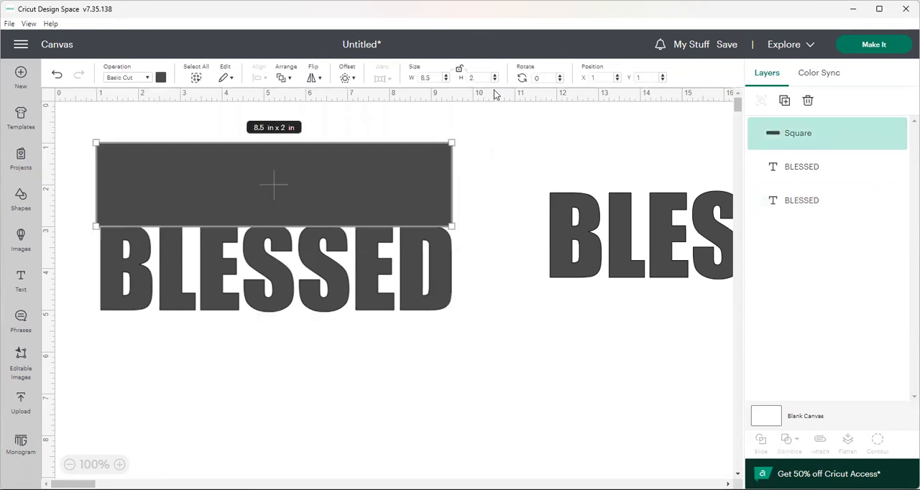
{"action": "left_click", "coordinate": [479, 77]}
{"action": "key", "text": "BackSpace"}
{"action": "type", "text": "1.05"}
{"action": "key", "text": "Return"}
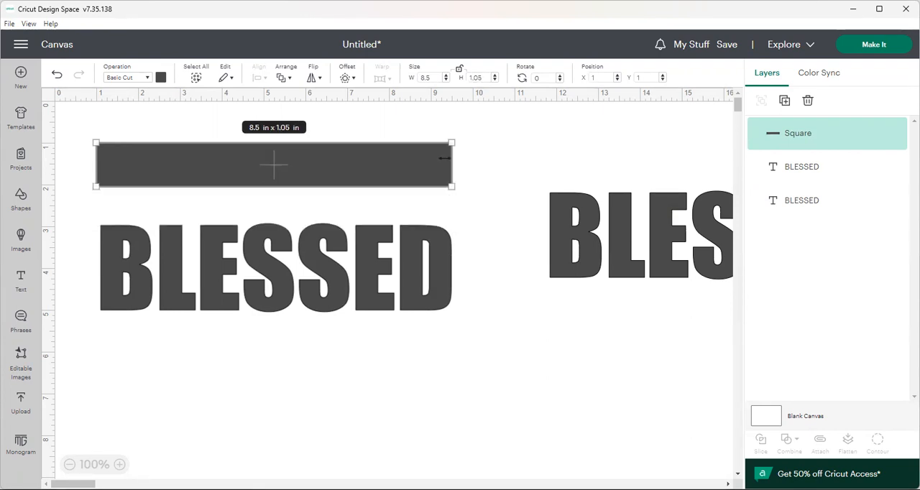
Move the rectangle just above the original BLESSED text and recolor it light gray
{"action": "left_click_drag", "start_coordinate": [428, 173], "coordinate": [427, 205]}
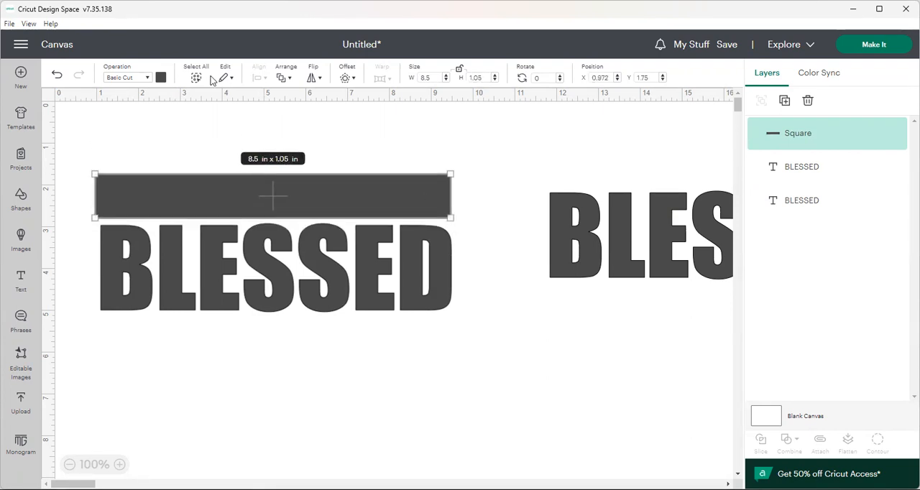
{"action": "left_click", "coordinate": [161, 77]}
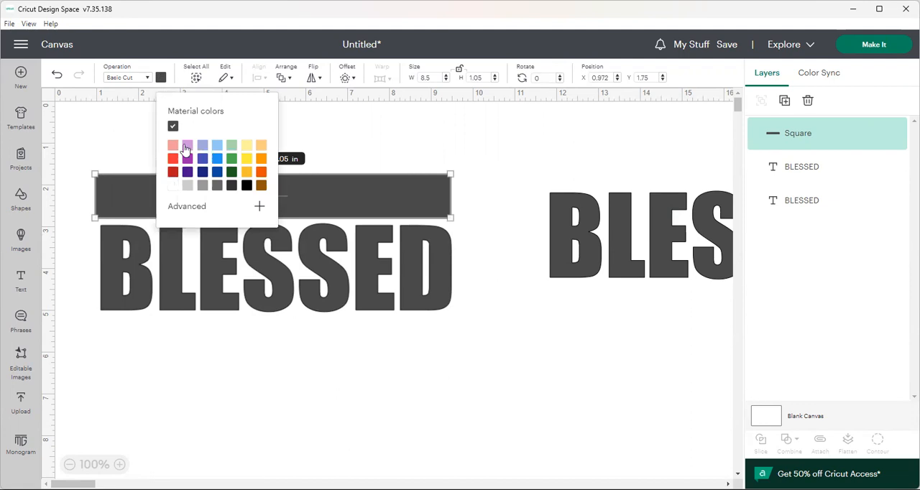
{"action": "left_click", "coordinate": [188, 186]}
{"action": "left_click", "coordinate": [447, 137]}
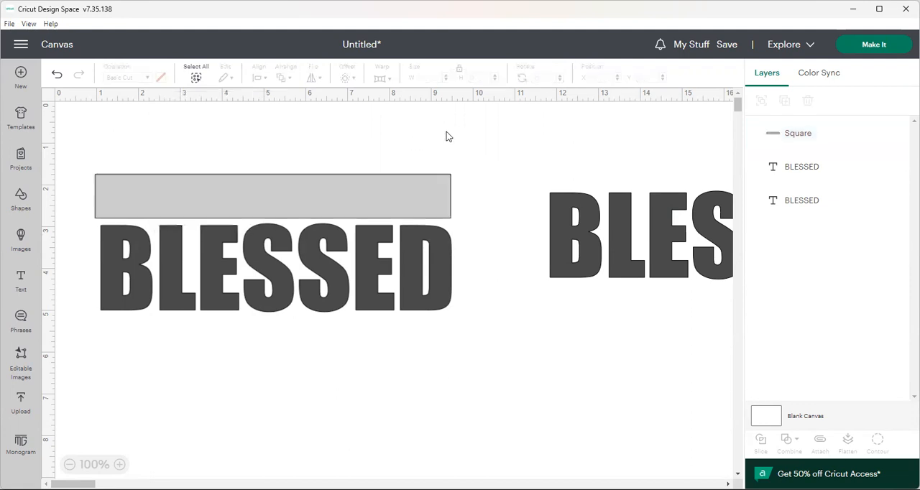
Position the gray rectangle over the upper half of the original BLESSED text and send it to the back
{"action": "left_click_drag", "start_coordinate": [430, 199], "coordinate": [433, 250]}
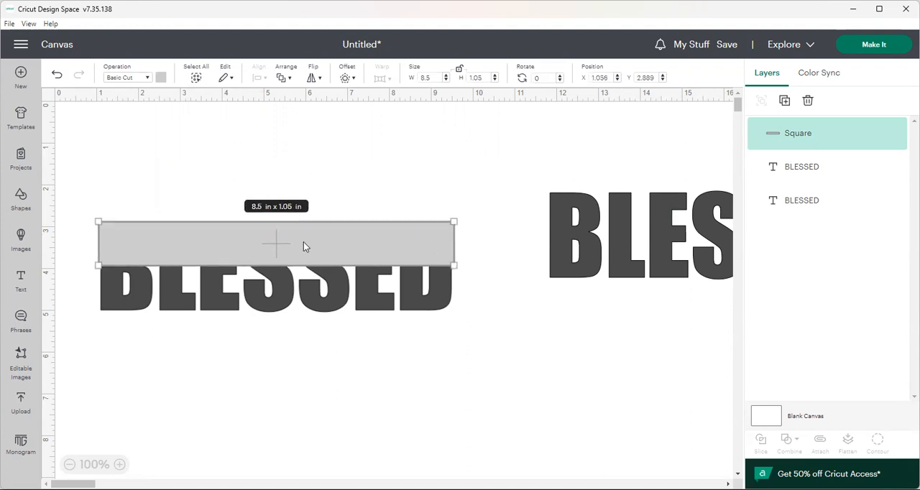
{"action": "left_click", "coordinate": [290, 79]}
{"action": "left_click", "coordinate": [312, 163]}
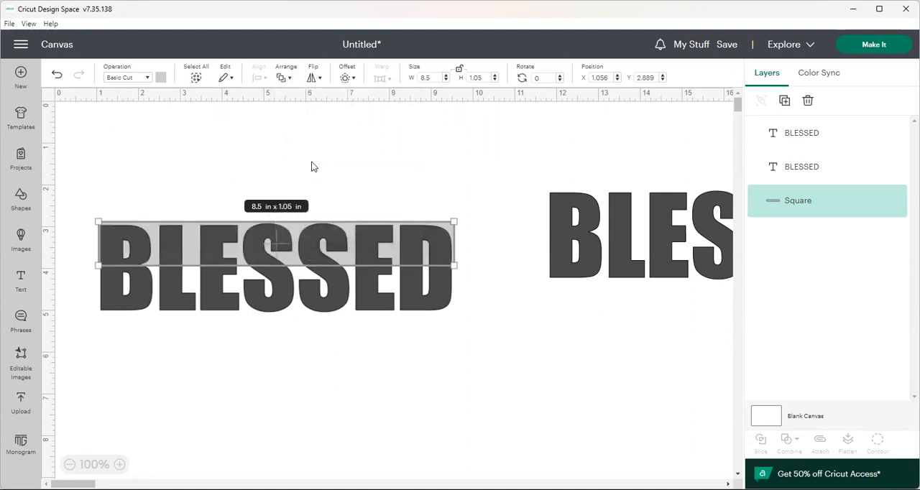
{"action": "left_click", "coordinate": [420, 180]}
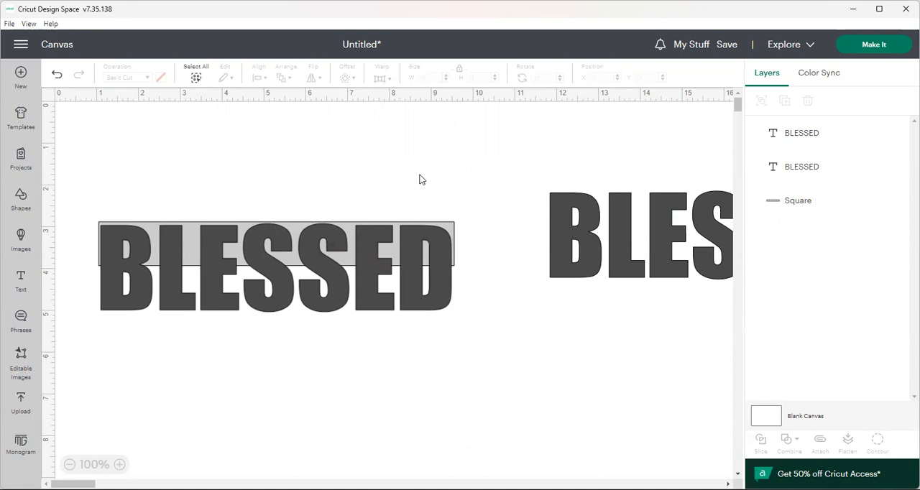
Nudge the original text and the gray rectangle slightly left to fine-tune the rectangle's coverage of the letters' upper half
{"action": "left_click", "coordinate": [439, 229]}
{"action": "key", "text": "Left"}
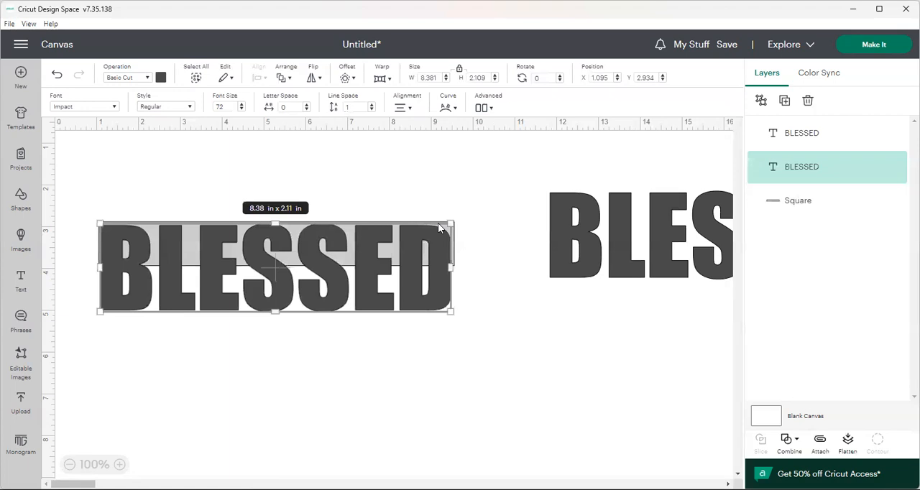
{"action": "left_click", "coordinate": [498, 280]}
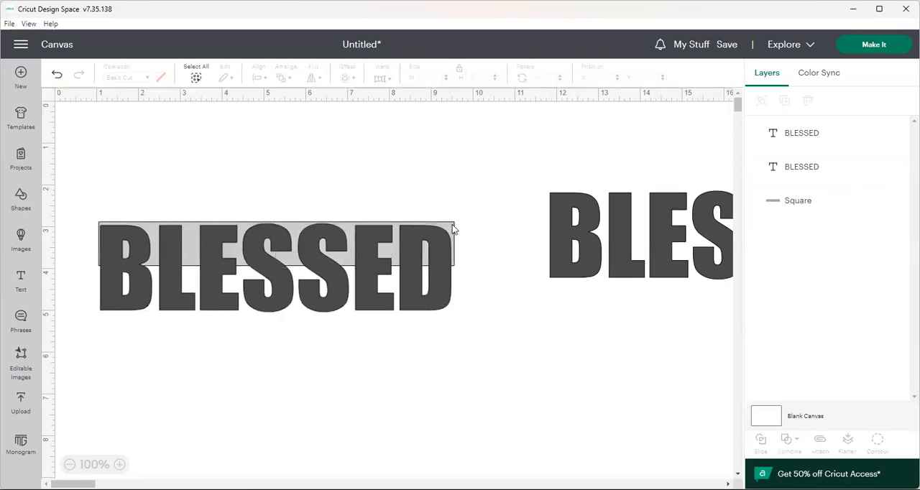
{"action": "left_click", "coordinate": [453, 229]}
{"action": "key", "text": "Left"}
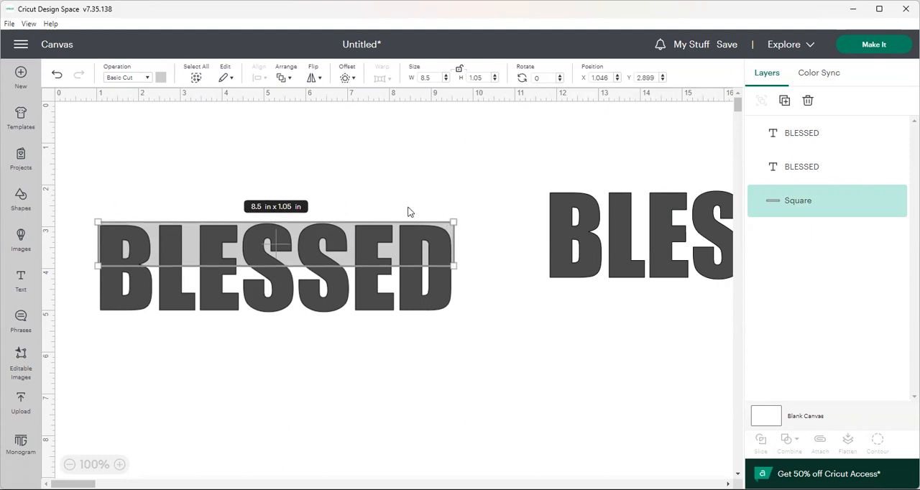
{"action": "left_click", "coordinate": [367, 156]}
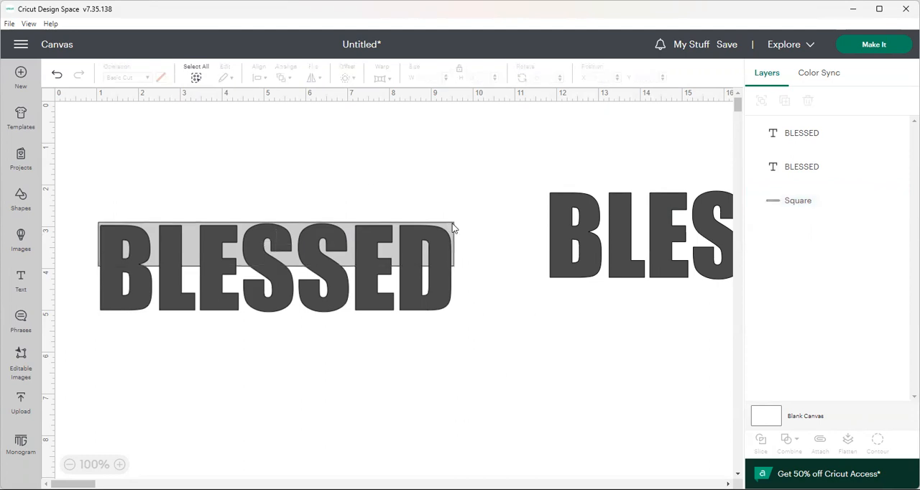
Bring the gray rectangle to the front, over the upper half of the text
{"action": "left_click", "coordinate": [452, 224]}
{"action": "left_click", "coordinate": [290, 79]}
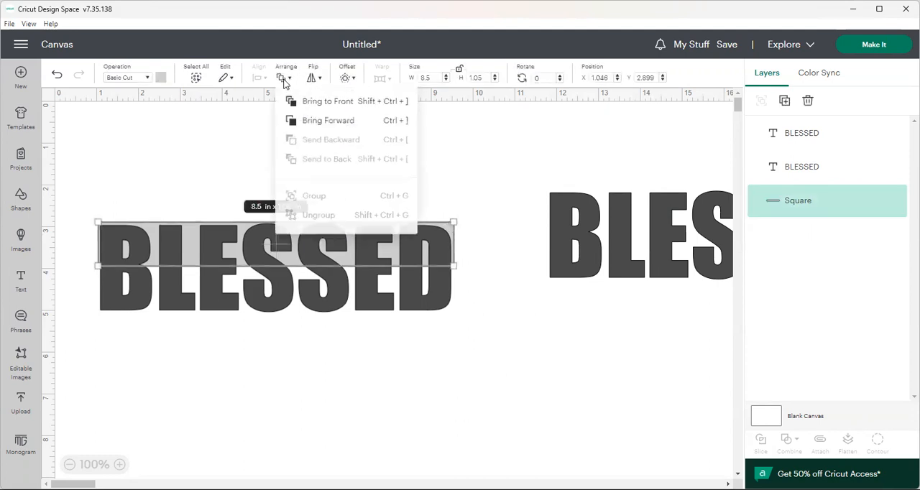
{"action": "left_click", "coordinate": [312, 109]}
{"action": "left_click", "coordinate": [364, 165]}
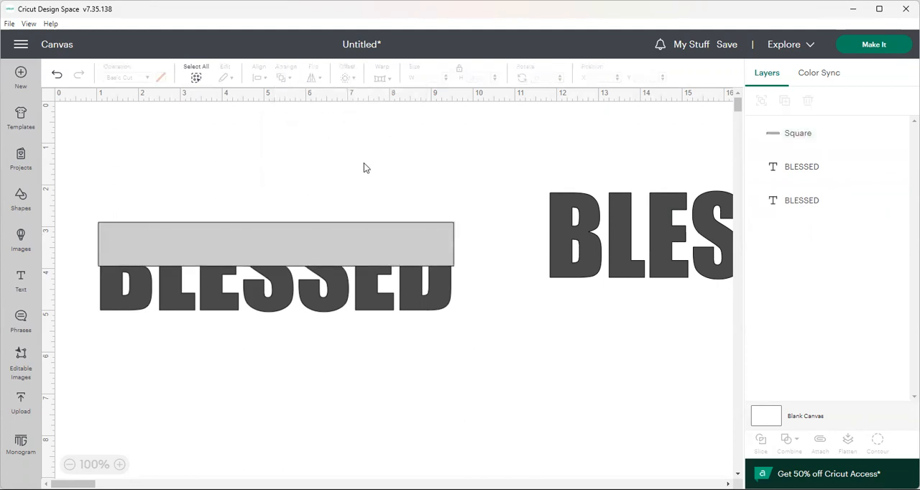
Slice the original BLESSED text with the gray rectangle and delete the leftover rectangle piece with the letter cutouts
{"action": "left_click_drag", "start_coordinate": [69, 192], "coordinate": [489, 372]}
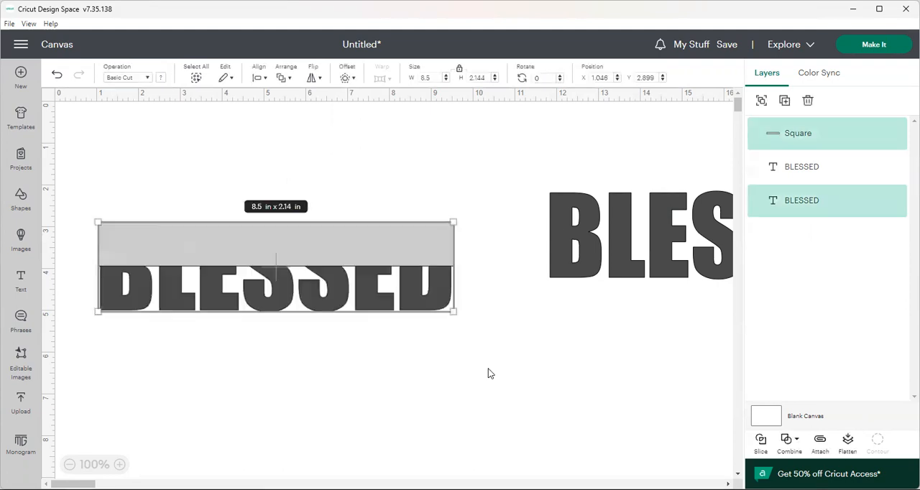
{"action": "left_click", "coordinate": [260, 78]}
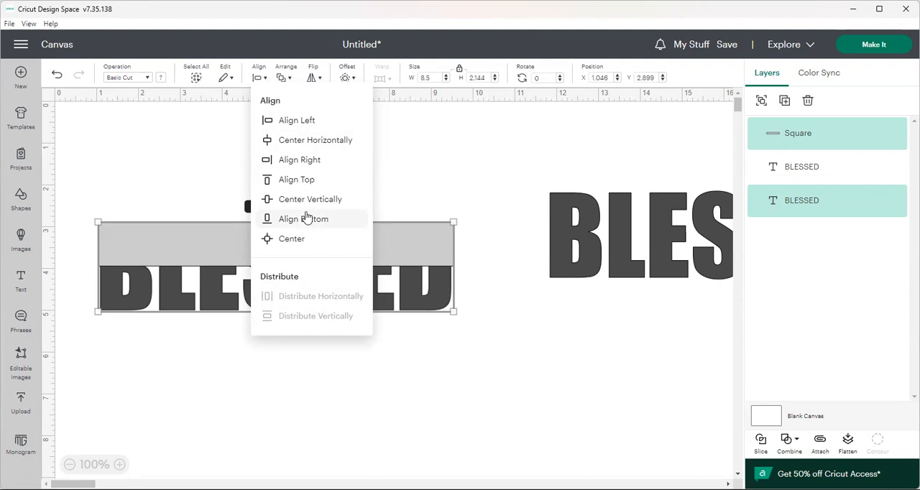
{"action": "left_click", "coordinate": [478, 181]}
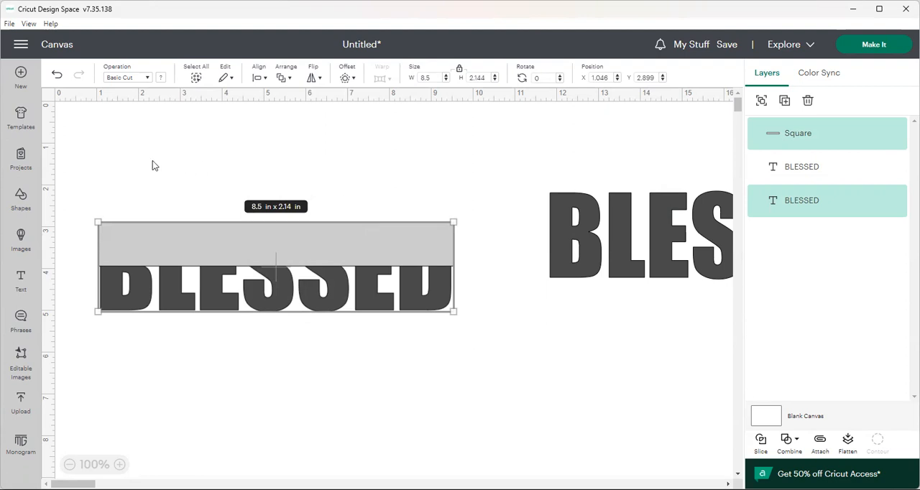
{"action": "left_click_drag", "start_coordinate": [102, 173], "coordinate": [492, 369]}
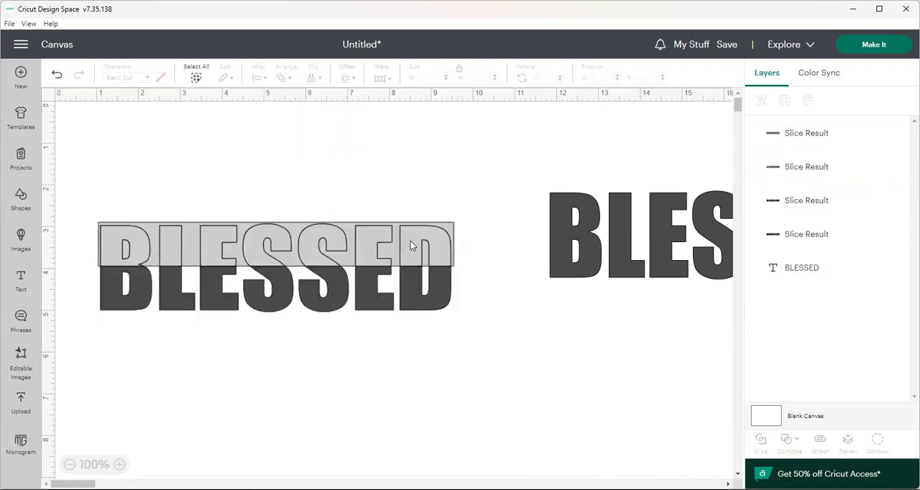
{"action": "left_click_drag", "start_coordinate": [408, 245], "coordinate": [408, 143]}
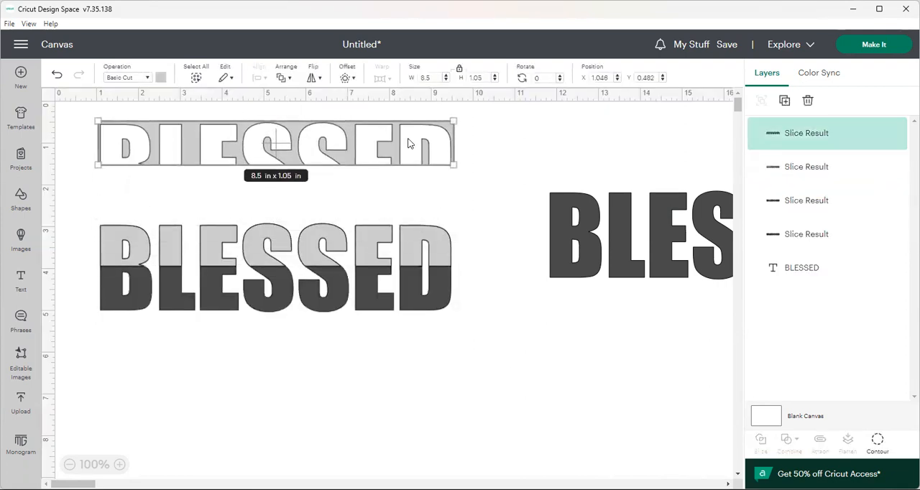
{"action": "key", "text": "Delete"}
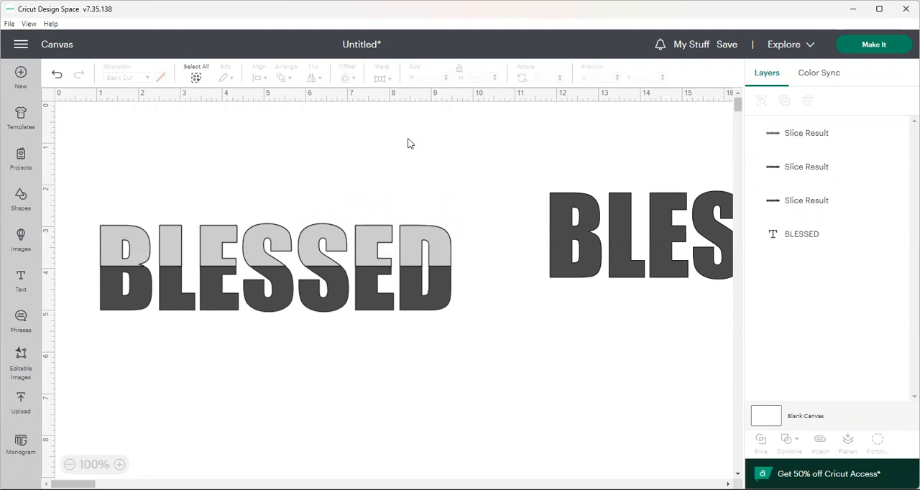
Separate the slices, stacking the gray upper half above the dark upper half and moving the lower half well below them
{"action": "left_click_drag", "start_coordinate": [385, 233], "coordinate": [383, 154]}
{"action": "left_click_drag", "start_coordinate": [375, 230], "coordinate": [374, 197]}
{"action": "left_click_drag", "start_coordinate": [354, 281], "coordinate": [352, 373]}
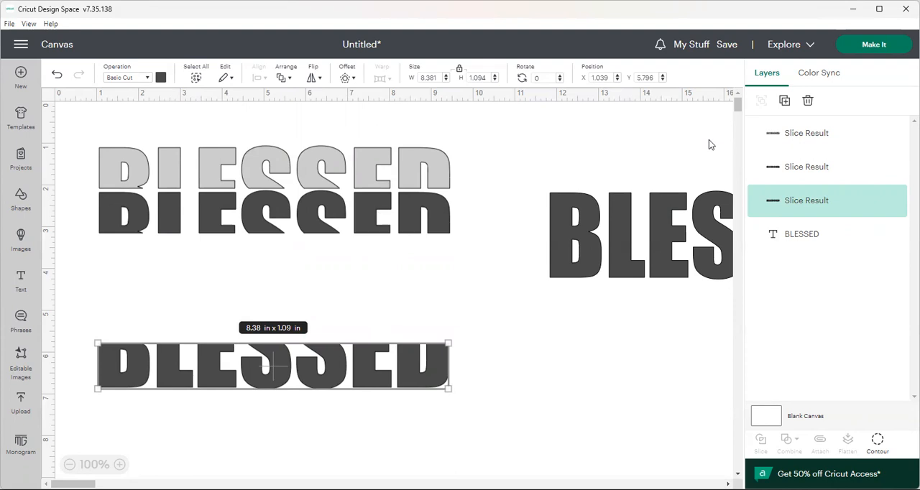
Duplicate the lower half of the word, stack the copy directly above it and move both pieces further down
{"action": "left_click", "coordinate": [785, 101]}
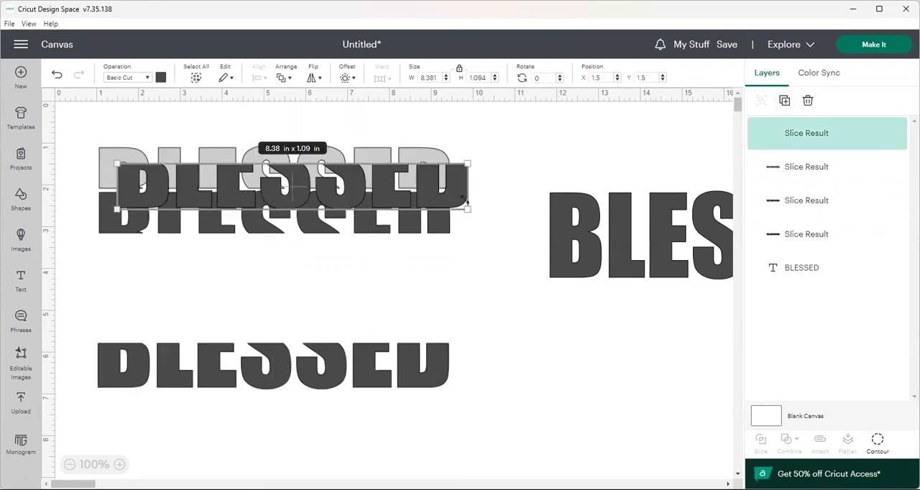
{"action": "left_click_drag", "start_coordinate": [427, 185], "coordinate": [414, 321]}
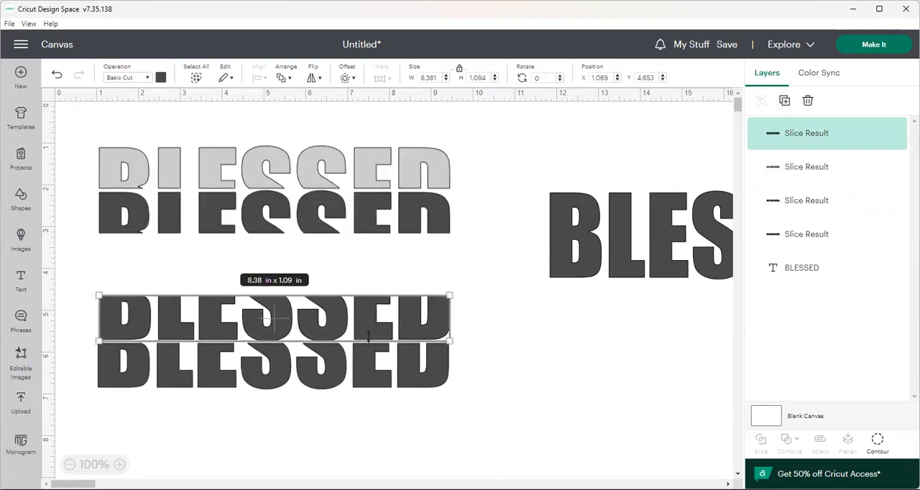
{"action": "left_click", "coordinate": [140, 276]}
{"action": "left_click_drag", "start_coordinate": [93, 276], "coordinate": [455, 422]}
{"action": "left_click_drag", "start_coordinate": [430, 378], "coordinate": [429, 421]}
Place the full BLESSED text between the upper and lower halves, and nudge both lower halves up close beneath it
{"action": "left_click_drag", "start_coordinate": [586, 268], "coordinate": [134, 310]}
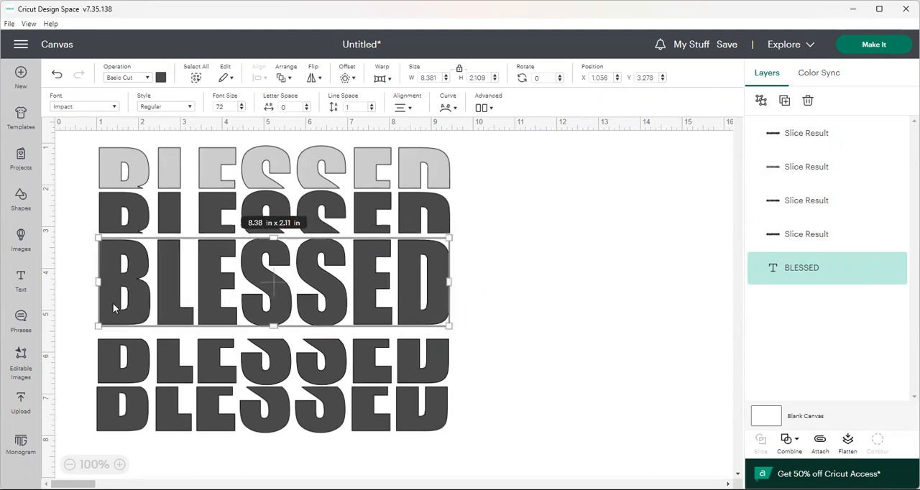
{"action": "left_click", "coordinate": [73, 353]}
{"action": "left_click_drag", "start_coordinate": [73, 341], "coordinate": [465, 435]}
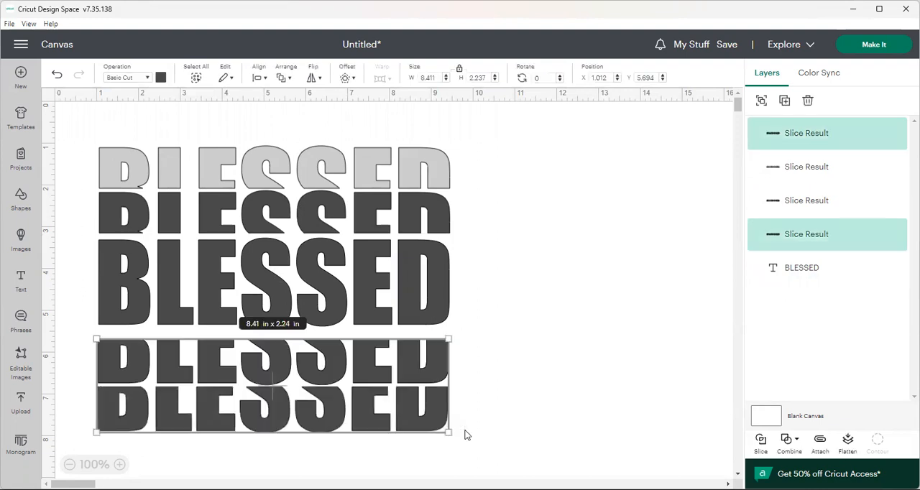
{"action": "key", "text": "Up"}
{"action": "key", "text": "Up"}
{"action": "key", "text": "Up"}
{"action": "key", "text": "Up"}
{"action": "key", "text": "Up"}
{"action": "key", "text": "Up"}
{"action": "key", "text": "Up"}
{"action": "key", "text": "Up"}
{"action": "key", "text": "Up"}
{"action": "key", "text": "Up"}
{"action": "key", "text": "Up"}
{"action": "key", "text": "Up"}
{"action": "key", "text": "Up"}
{"action": "key", "text": "Up"}
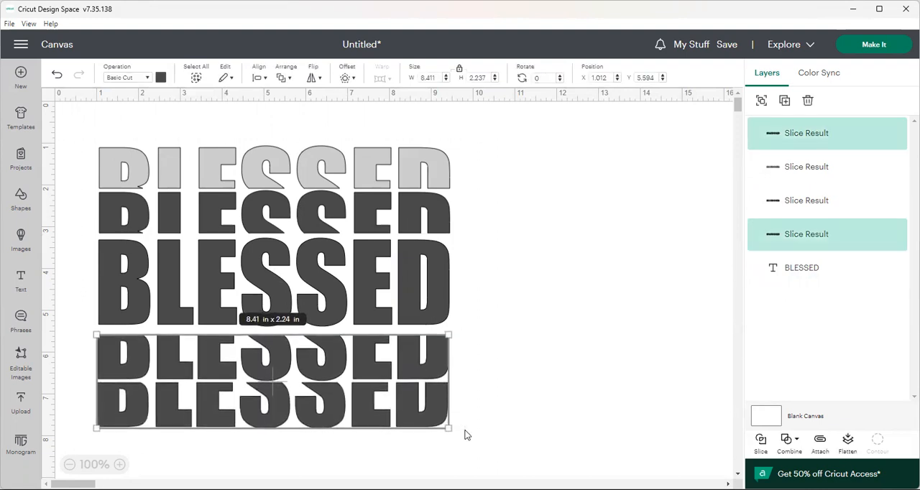
{"action": "key", "text": "Up"}
{"action": "key", "text": "Up"}
{"action": "key", "text": "Up"}
{"action": "key", "text": "Up"}
{"action": "key", "text": "Up"}
{"action": "key", "text": "Up"}
{"action": "key", "text": "Up"}
{"action": "key", "text": "Up"}
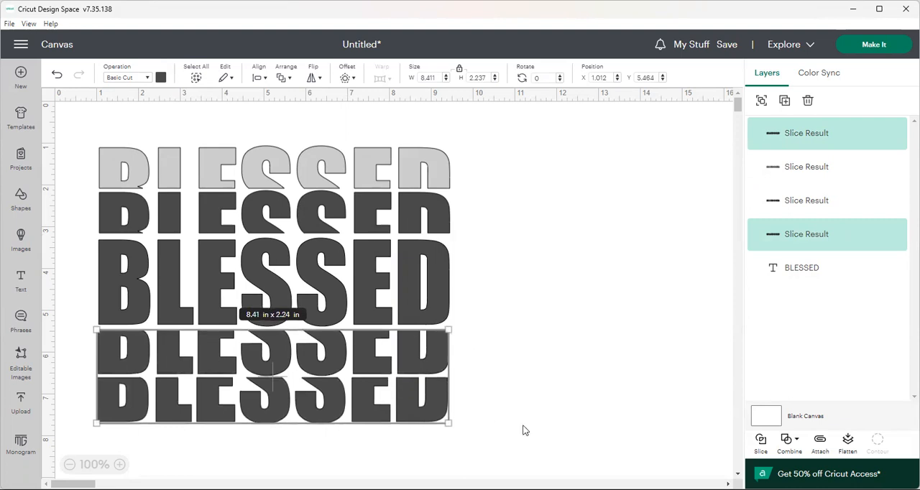
{"action": "left_click", "coordinate": [687, 444]}
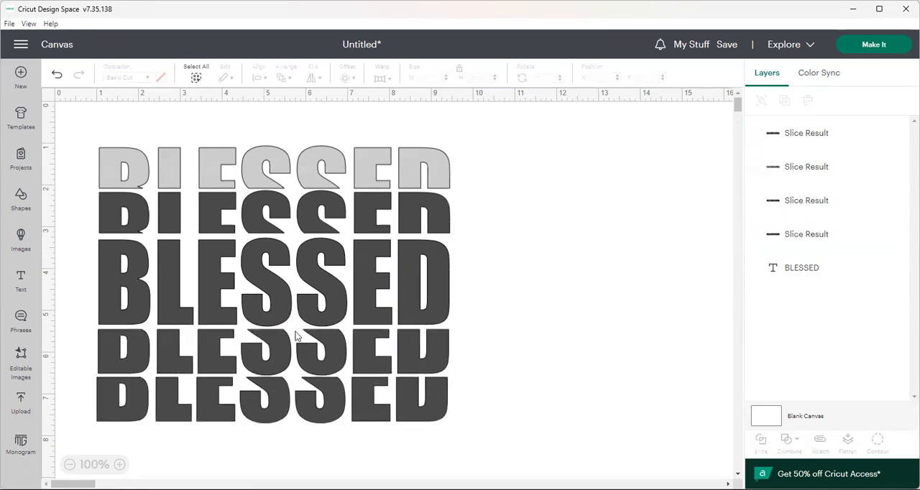
Select all five BLESSED pieces and align them to their left edges
{"action": "left_click_drag", "start_coordinate": [87, 130], "coordinate": [547, 449]}
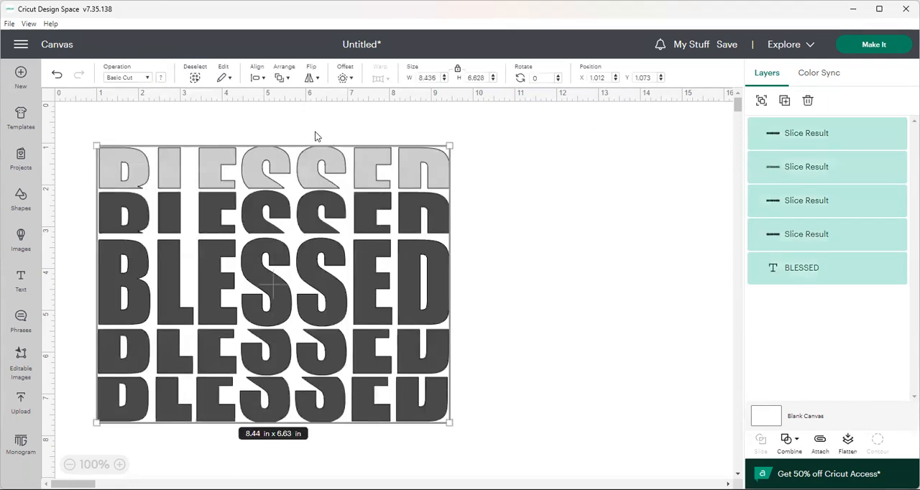
{"action": "left_click", "coordinate": [261, 81]}
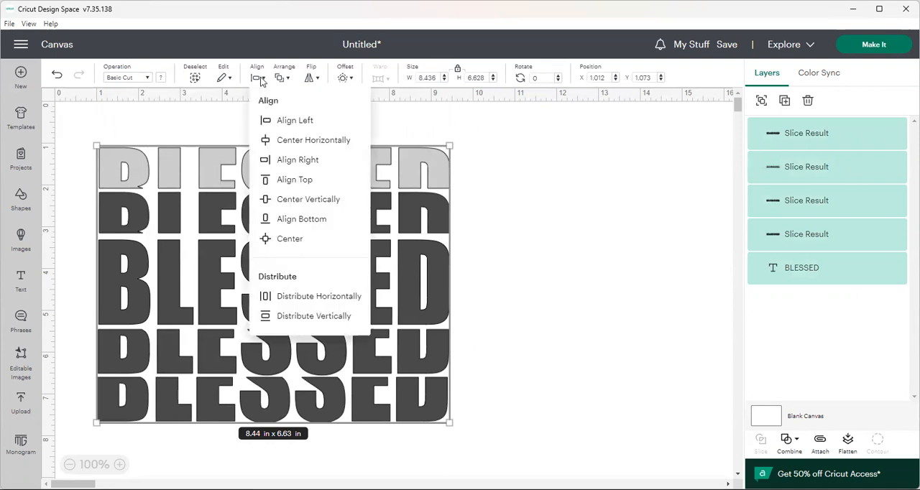
{"action": "left_click", "coordinate": [268, 120]}
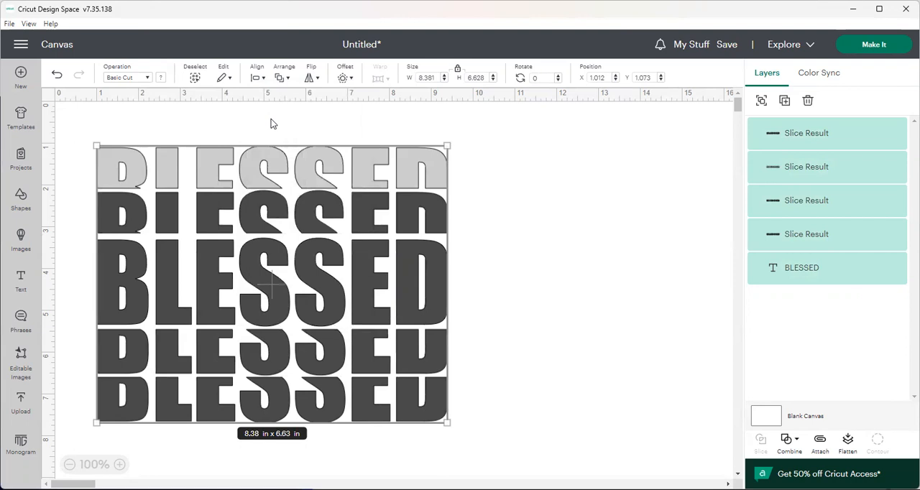
Try distributing the five aligned pieces vertically, and undo that distribution
{"action": "left_click", "coordinate": [261, 80]}
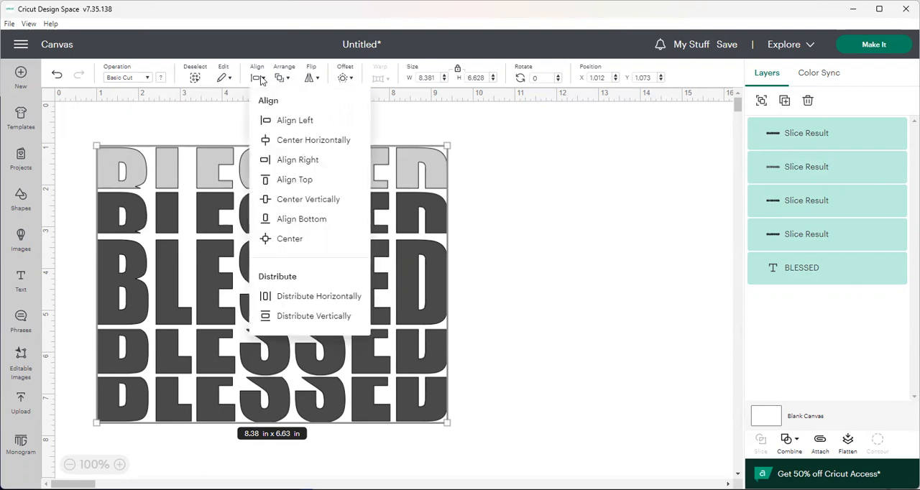
{"action": "left_click", "coordinate": [308, 318]}
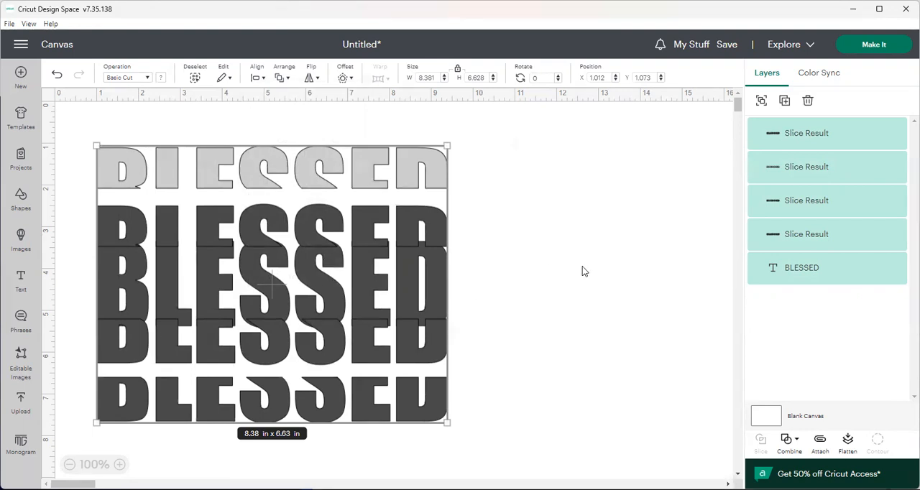
{"action": "left_click", "coordinate": [597, 254]}
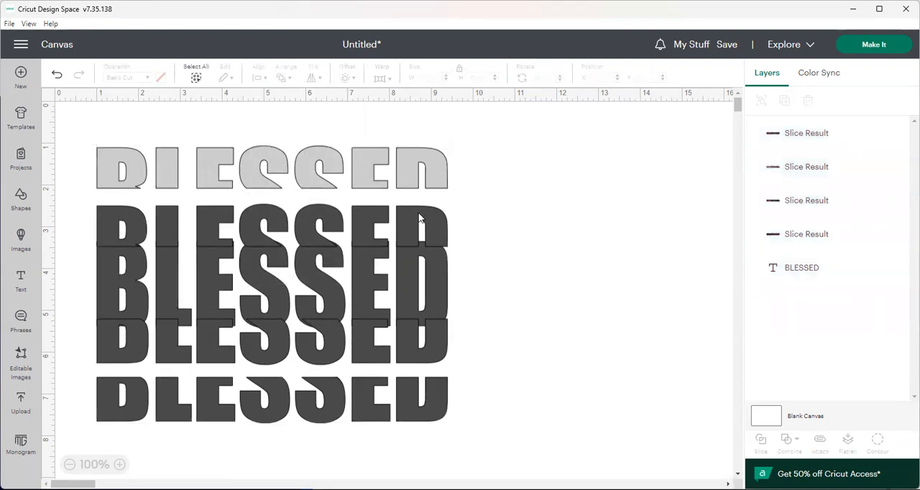
{"action": "left_click", "coordinate": [57, 76]}
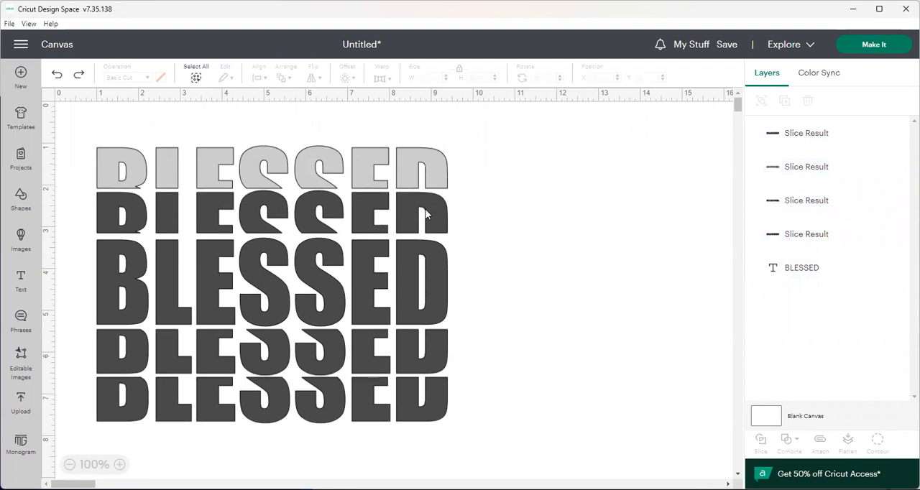
Nudge the full BLESSED text up close beneath the dark upper half, to a Y position of about 3.2
{"action": "left_click", "coordinate": [425, 262]}
{"action": "key", "text": "Up"}
{"action": "key", "text": "Up"}
{"action": "key", "text": "Up"}
{"action": "key", "text": "Up"}
{"action": "key", "text": "Up"}
{"action": "key", "text": "Up"}
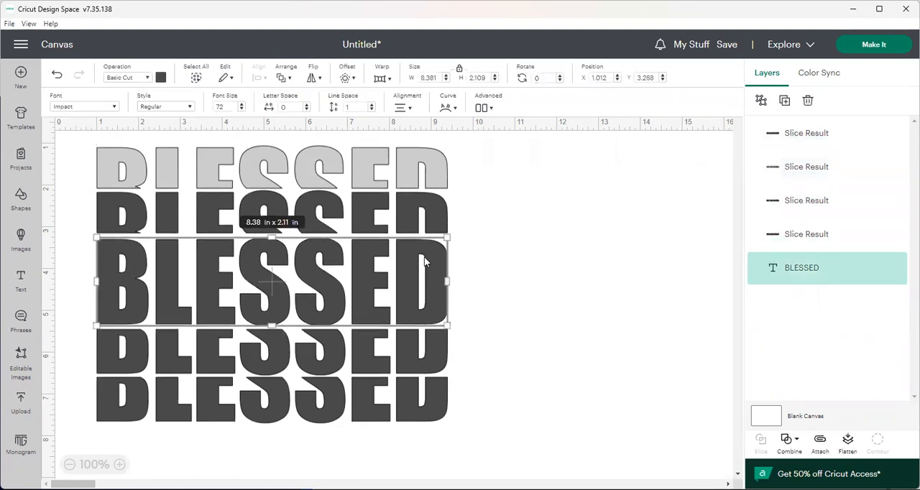
{"action": "left_click", "coordinate": [574, 313]}
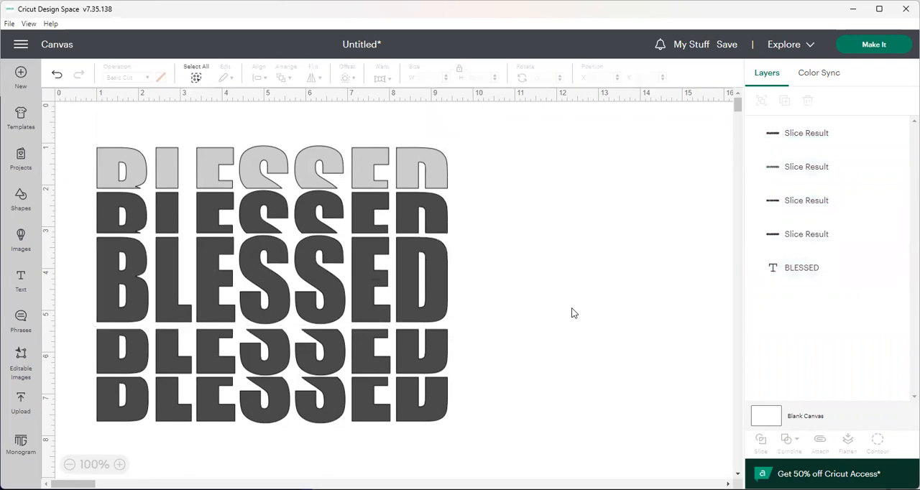
{"action": "left_click", "coordinate": [119, 301]}
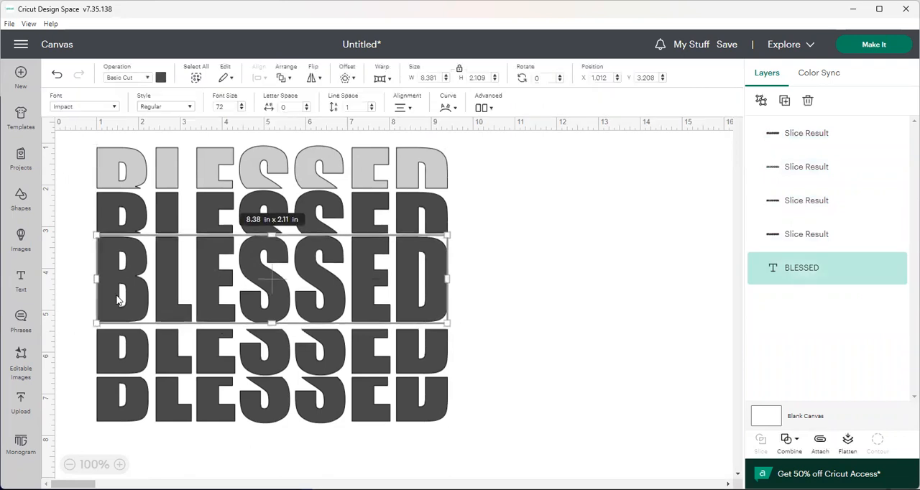
{"action": "left_click", "coordinate": [498, 353]}
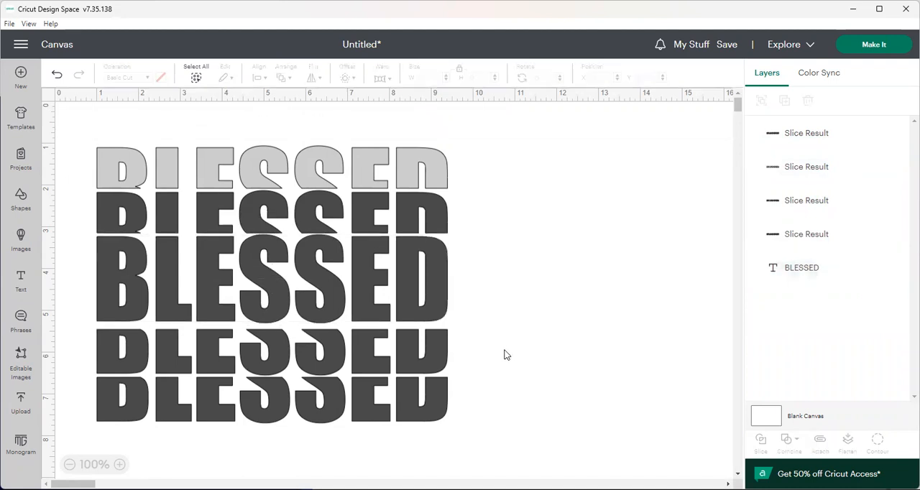
Nudge both lower halves up together close beneath the full BLESSED text, and undo the last small nudge
{"action": "left_click_drag", "start_coordinate": [79, 332], "coordinate": [483, 439]}
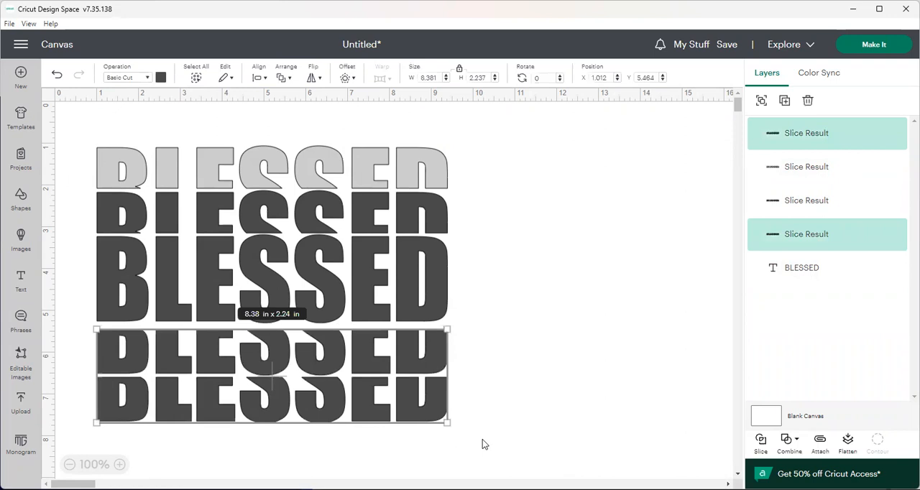
{"action": "key", "text": "Up"}
{"action": "key", "text": "Up"}
{"action": "key", "text": "Up"}
{"action": "key", "text": "Up"}
{"action": "key", "text": "Up"}
{"action": "key", "text": "Up"}
{"action": "key", "text": "Up"}
{"action": "key", "text": "Up"}
{"action": "key", "text": "Up"}
{"action": "key", "text": "Up"}
{"action": "key", "text": "Up"}
{"action": "key", "text": "Up"}
{"action": "key", "text": "Up"}
{"action": "left_click", "coordinate": [679, 428]}
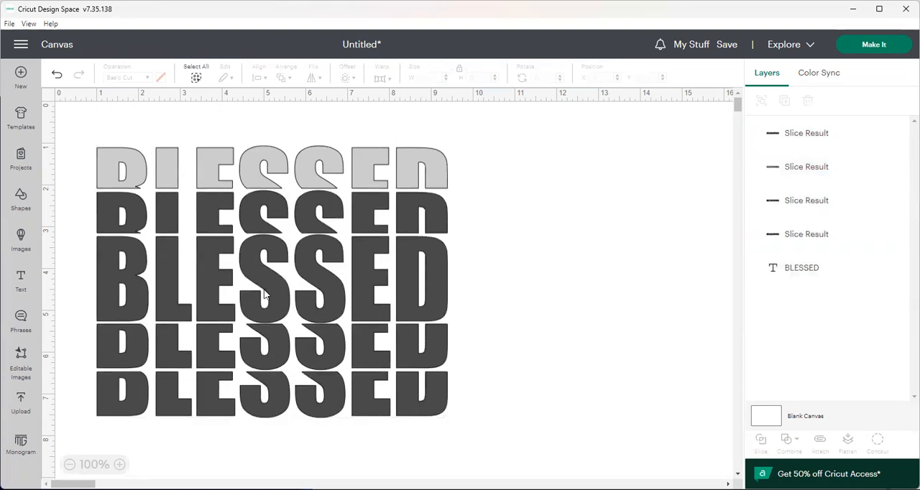
{"action": "left_click", "coordinate": [57, 77]}
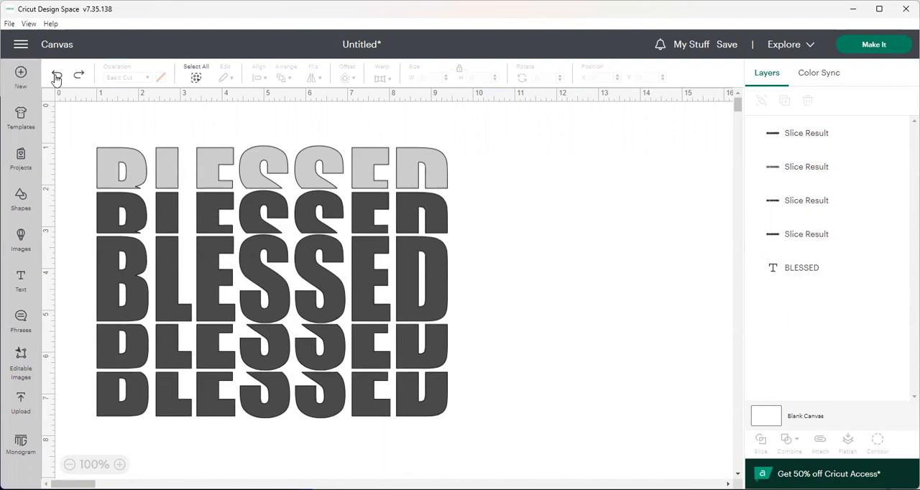
Recolor the light gray topmost upper half to the dark gray of the other pieces
{"action": "left_click", "coordinate": [171, 146]}
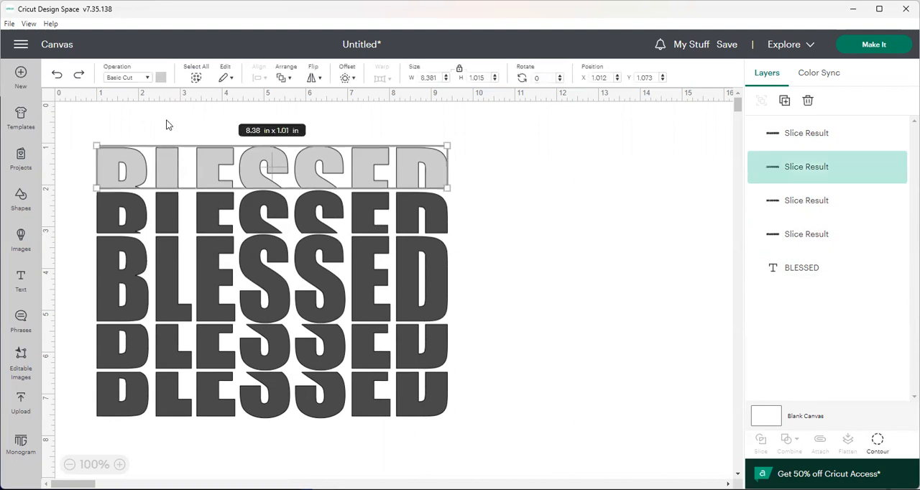
{"action": "left_click", "coordinate": [162, 77]}
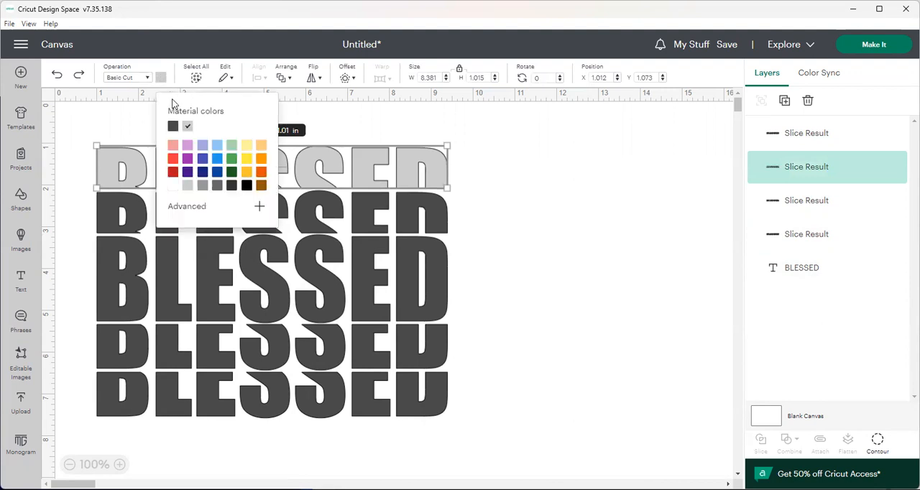
{"action": "left_click", "coordinate": [174, 126]}
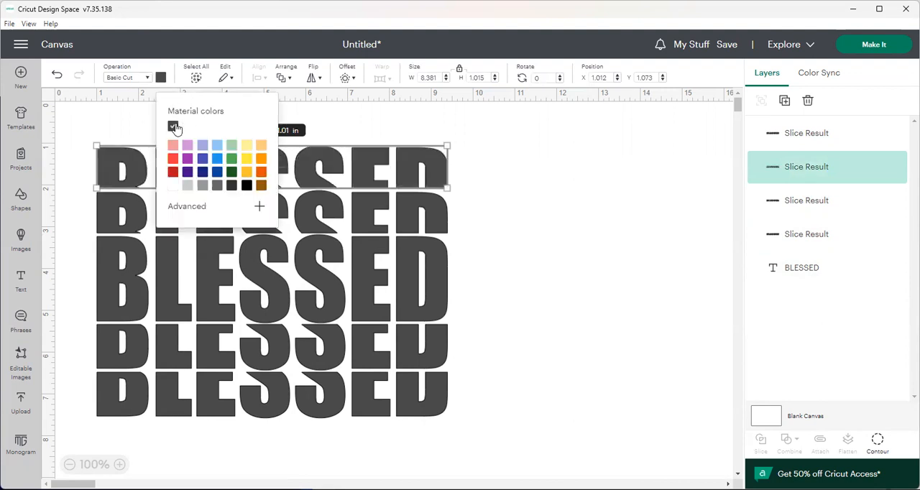
{"action": "left_click", "coordinate": [631, 238]}
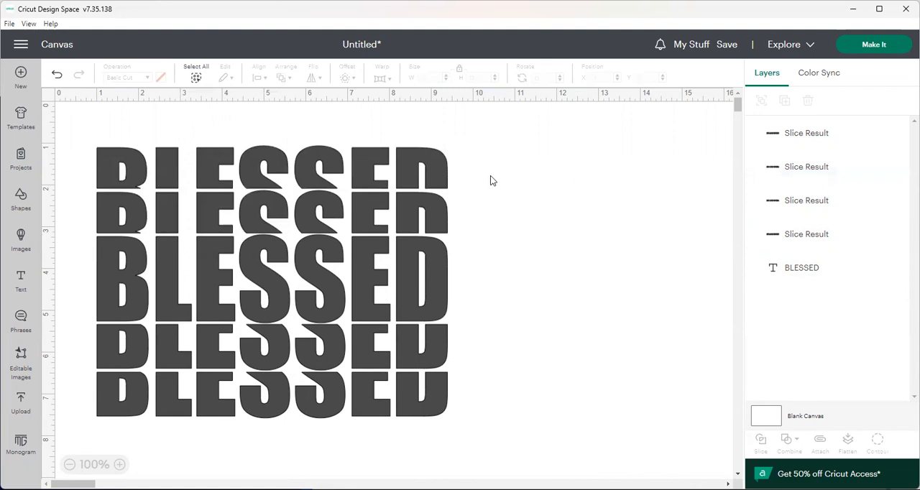
Color the topmost upper half red and the upper half directly below it purple
{"action": "left_click", "coordinate": [274, 166]}
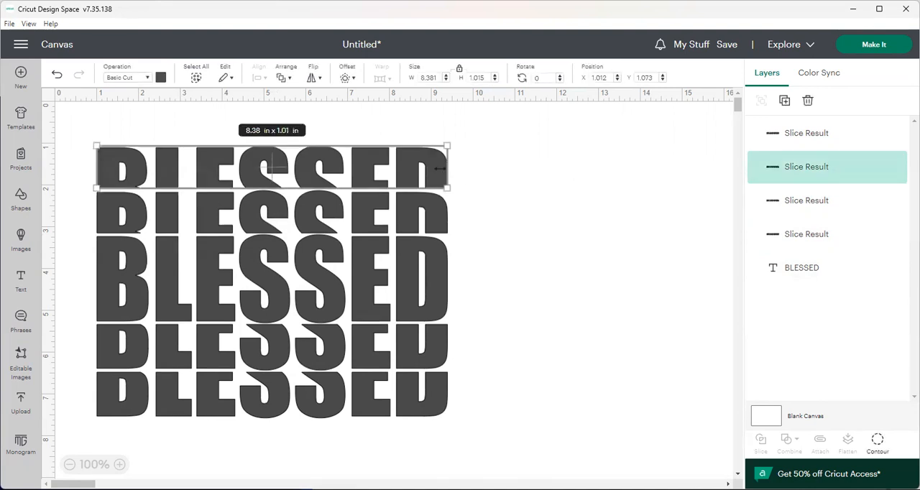
{"action": "left_click", "coordinate": [161, 78]}
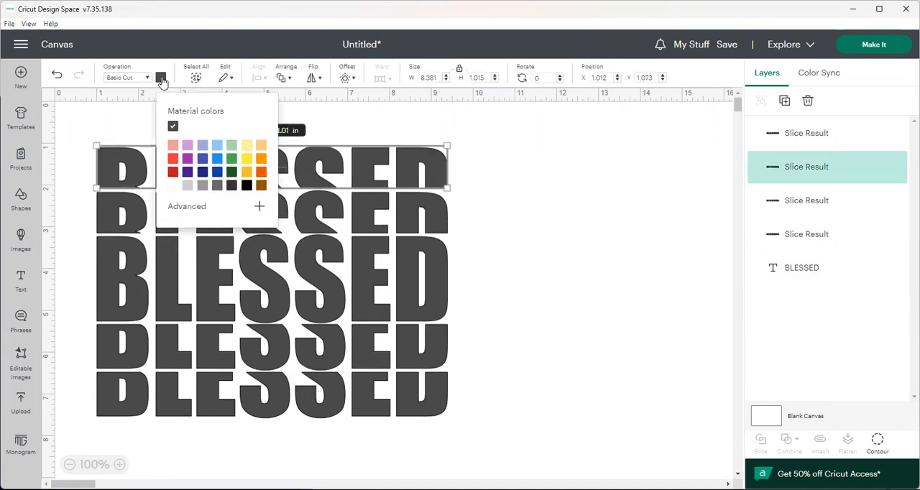
{"action": "left_click", "coordinate": [173, 159]}
{"action": "left_click", "coordinate": [142, 220]}
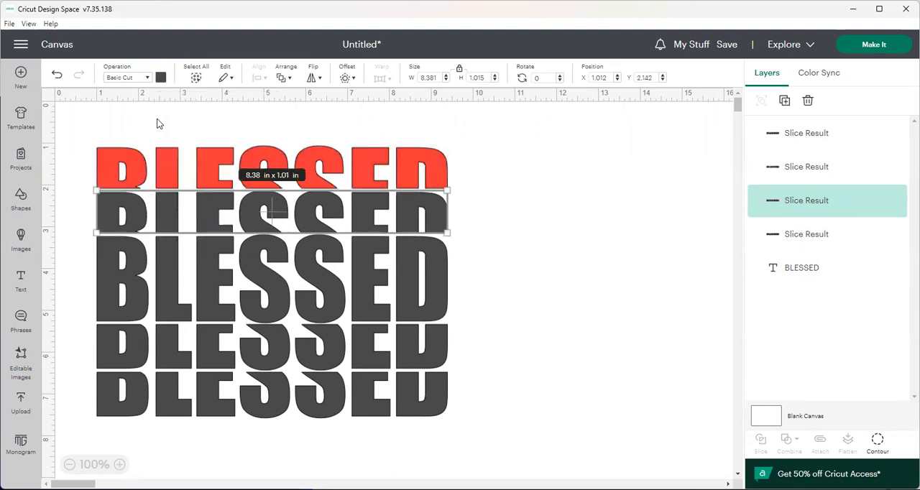
{"action": "left_click", "coordinate": [161, 77]}
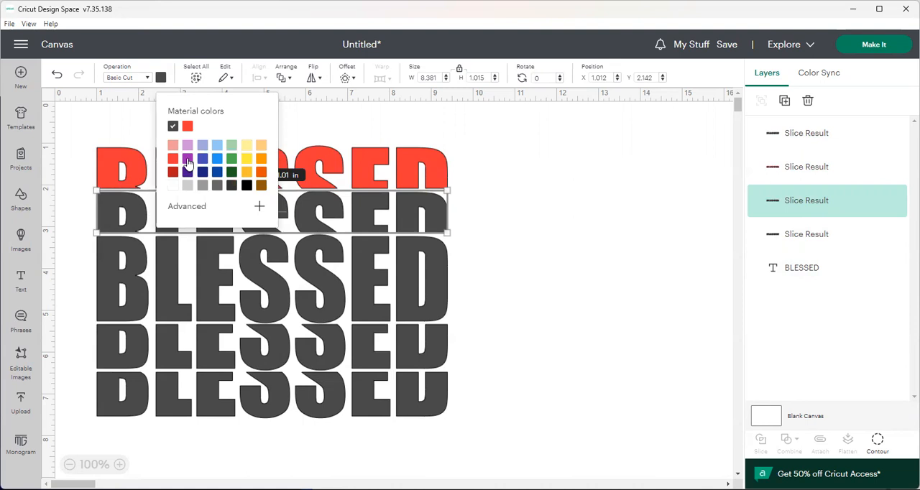
{"action": "left_click", "coordinate": [188, 159]}
Color the full BLESSED text in the middle black, after trying purple on it
{"action": "left_click", "coordinate": [142, 260]}
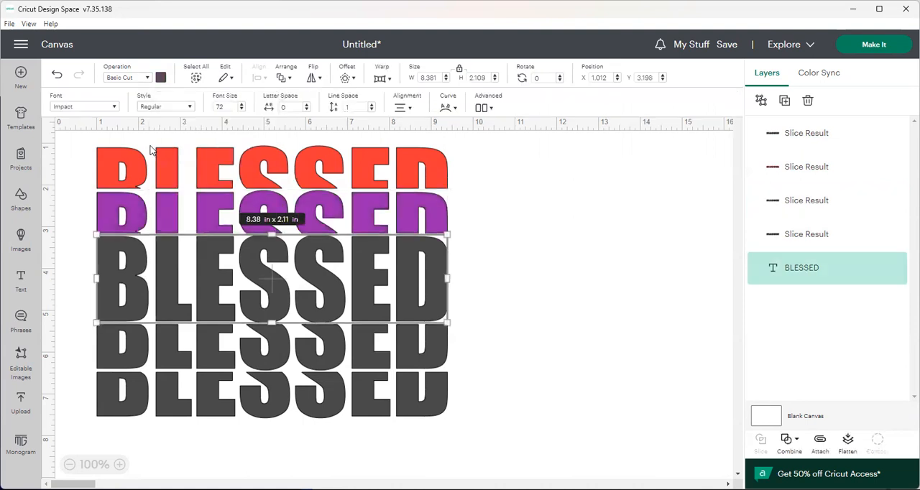
{"action": "left_click", "coordinate": [160, 78]}
{"action": "left_click", "coordinate": [246, 185]}
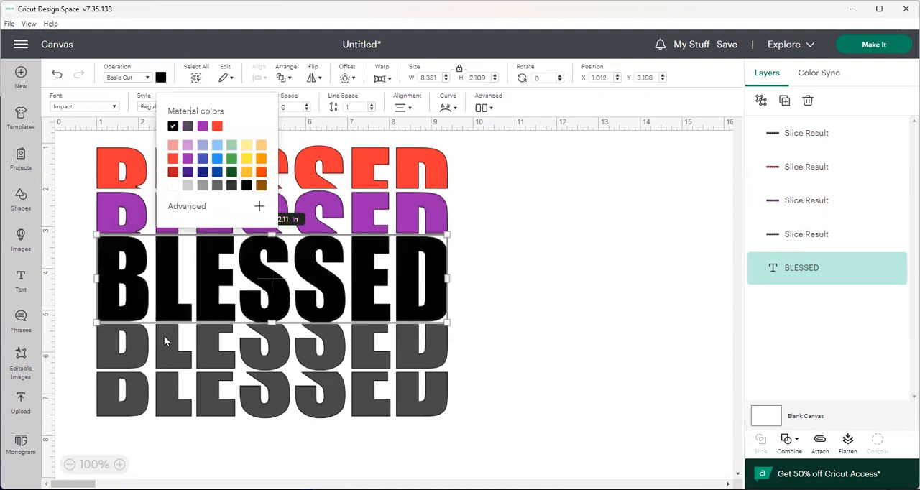
{"action": "left_click", "coordinate": [161, 78]}
{"action": "left_click", "coordinate": [203, 128]}
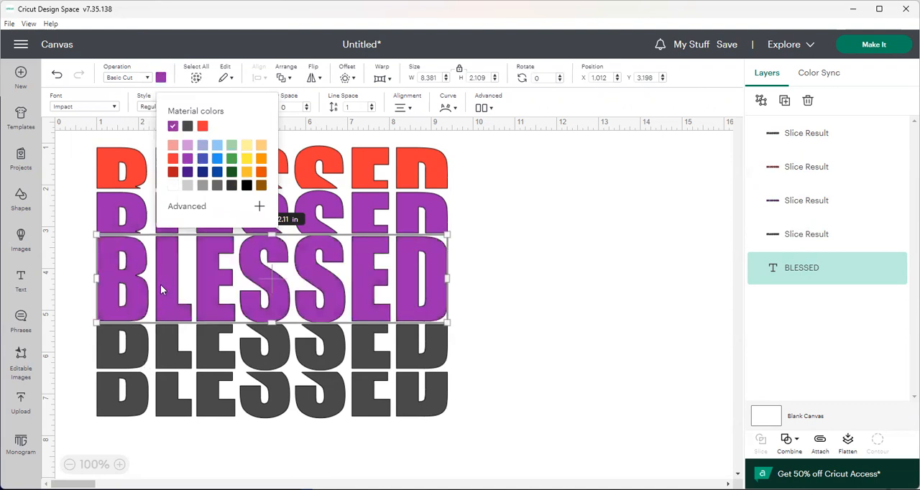
{"action": "left_click", "coordinate": [246, 186]}
Color the lower half directly beneath the full word purple and the bottommost lower half red
{"action": "left_click", "coordinate": [177, 364]}
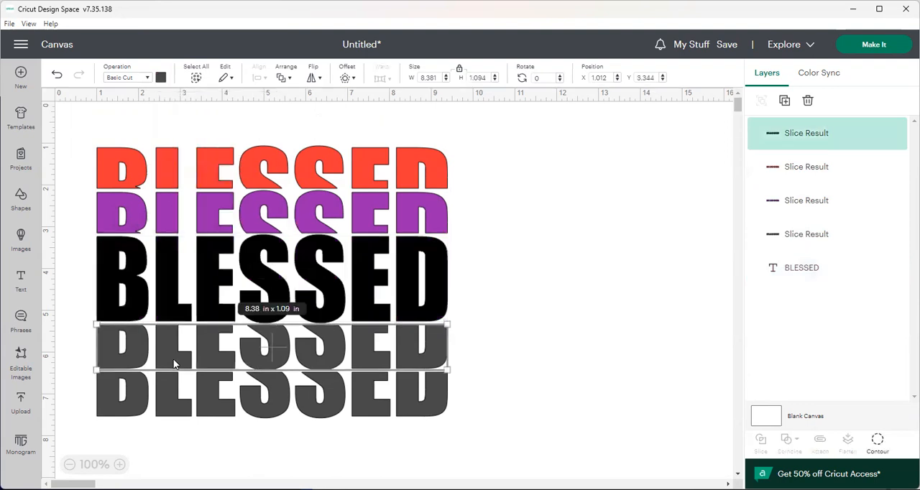
{"action": "left_click", "coordinate": [161, 77]}
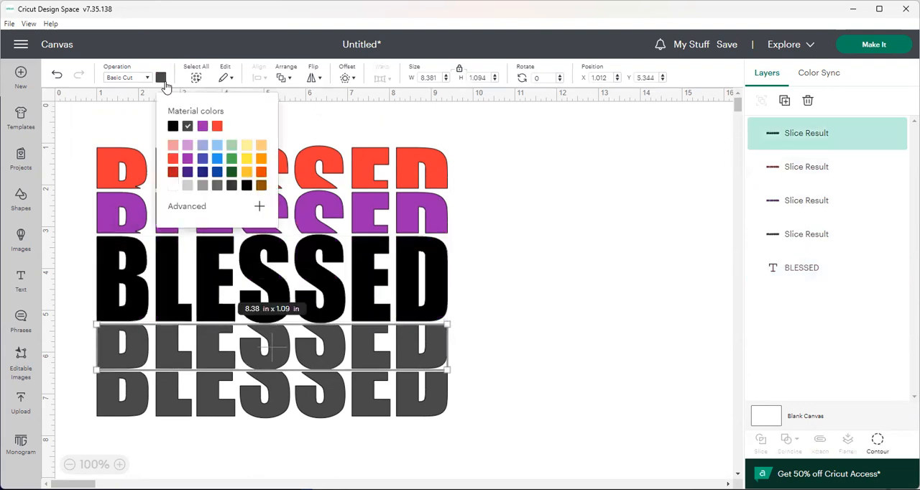
{"action": "left_click", "coordinate": [202, 128]}
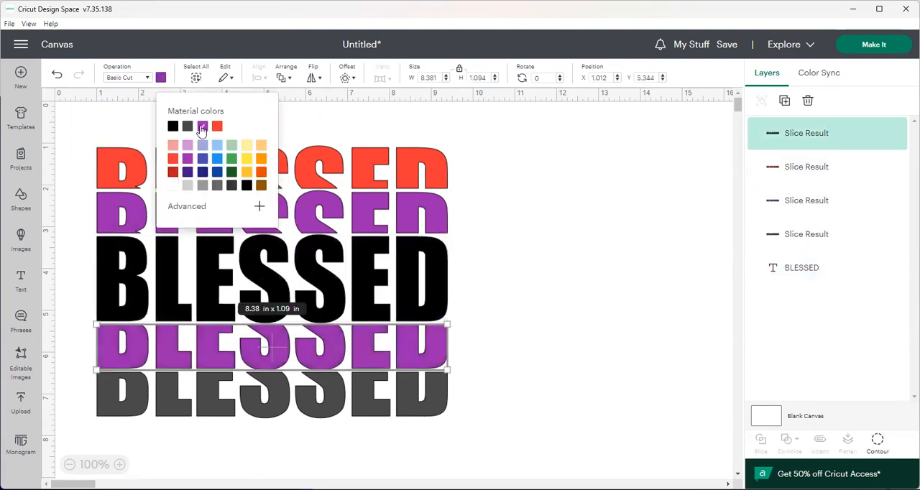
{"action": "left_click", "coordinate": [178, 402]}
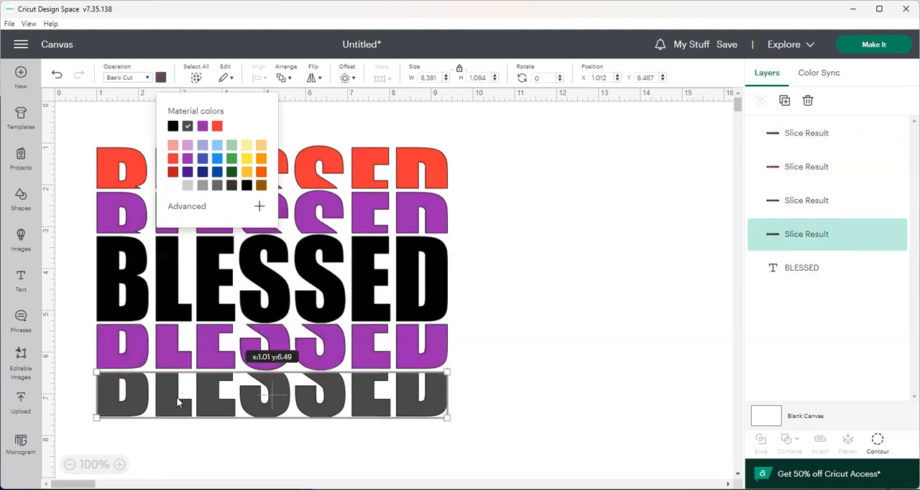
{"action": "left_click", "coordinate": [161, 77]}
{"action": "left_click", "coordinate": [187, 126]}
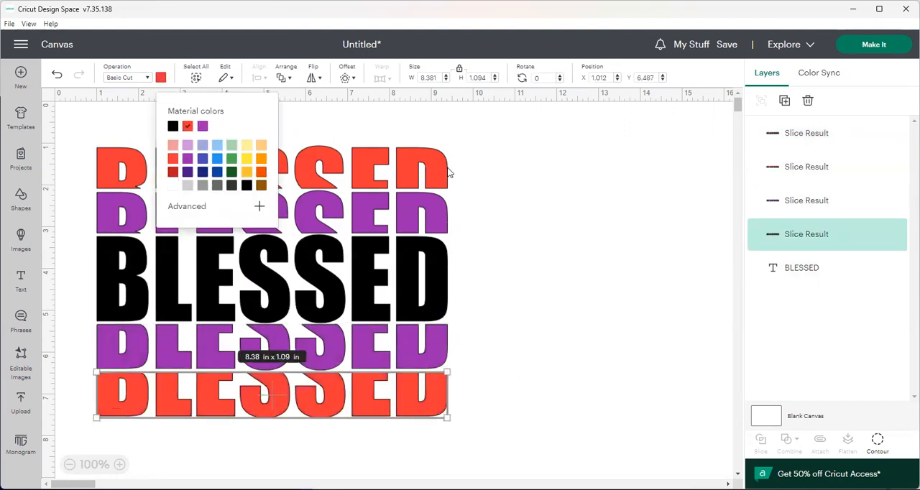
{"action": "left_click", "coordinate": [593, 236]}
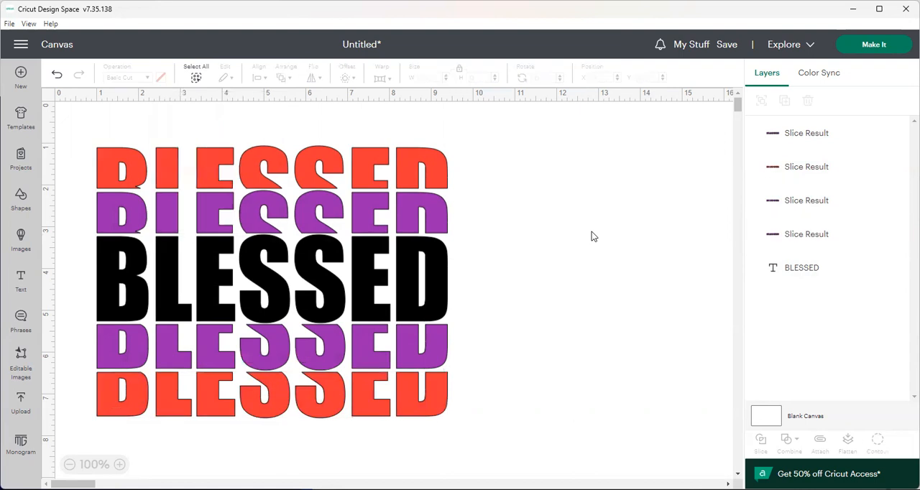
Recolor the topmost upper half of the stacked design light purple
{"action": "left_click", "coordinate": [405, 170]}
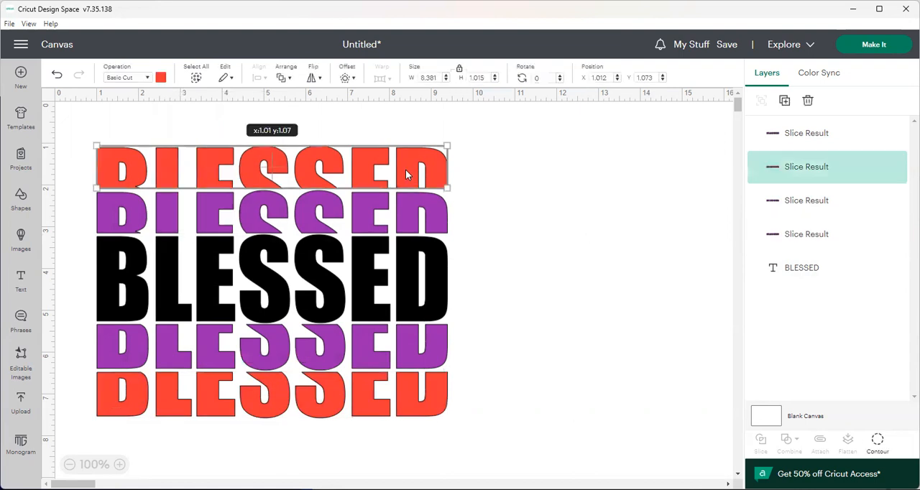
{"action": "left_click", "coordinate": [162, 78]}
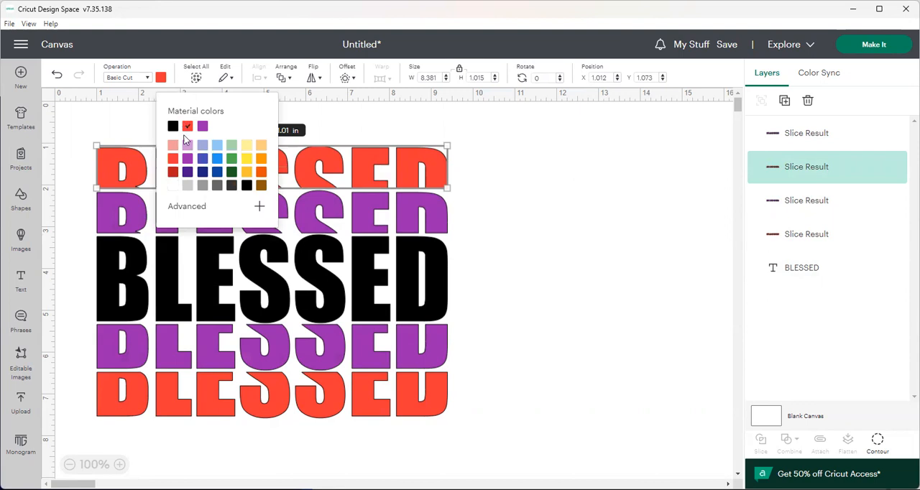
{"action": "left_click", "coordinate": [187, 146]}
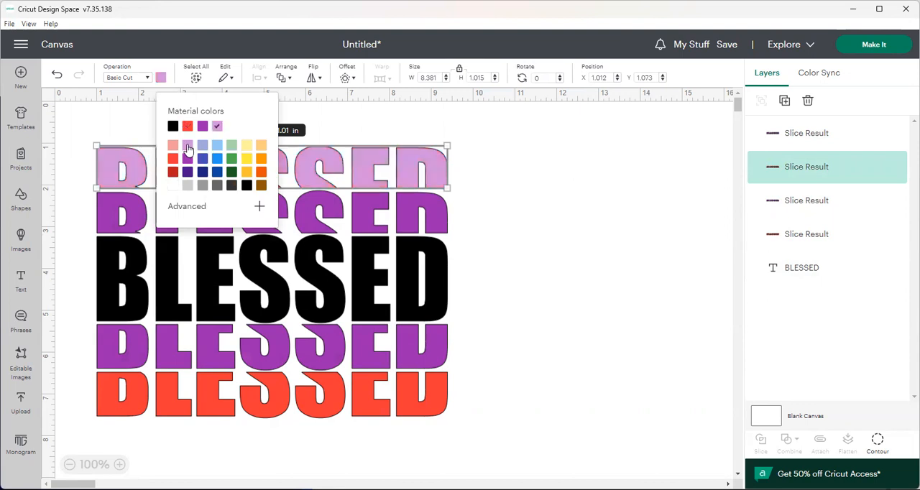
Leave the second row purple and recolor the full BLESSED text in the middle dark purple
{"action": "left_click", "coordinate": [138, 212]}
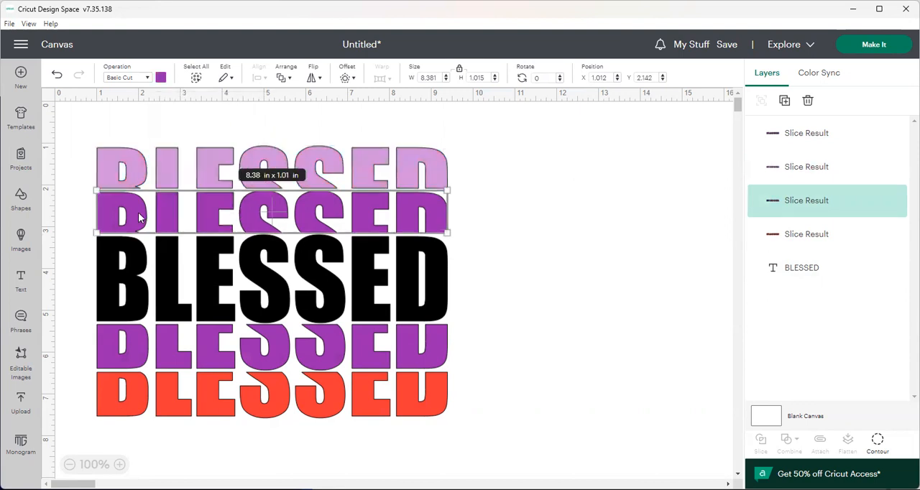
{"action": "left_click", "coordinate": [161, 78]}
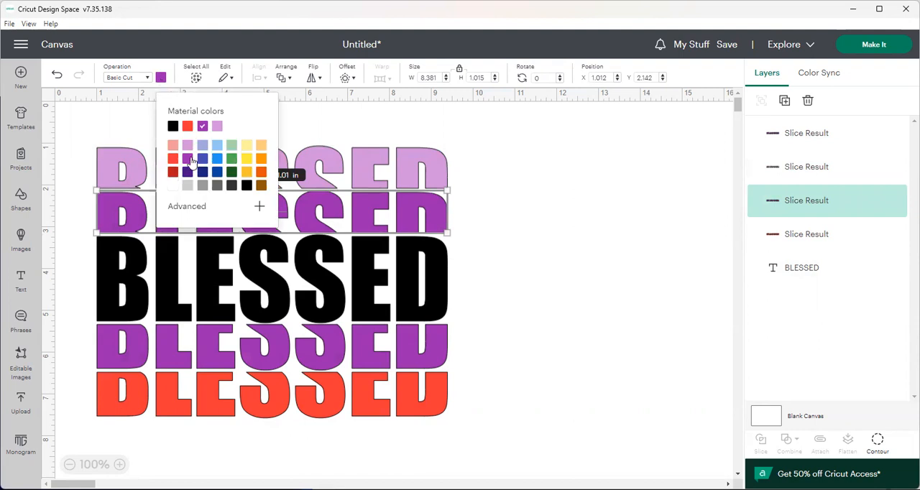
{"action": "left_click", "coordinate": [169, 305]}
{"action": "left_click", "coordinate": [161, 78]}
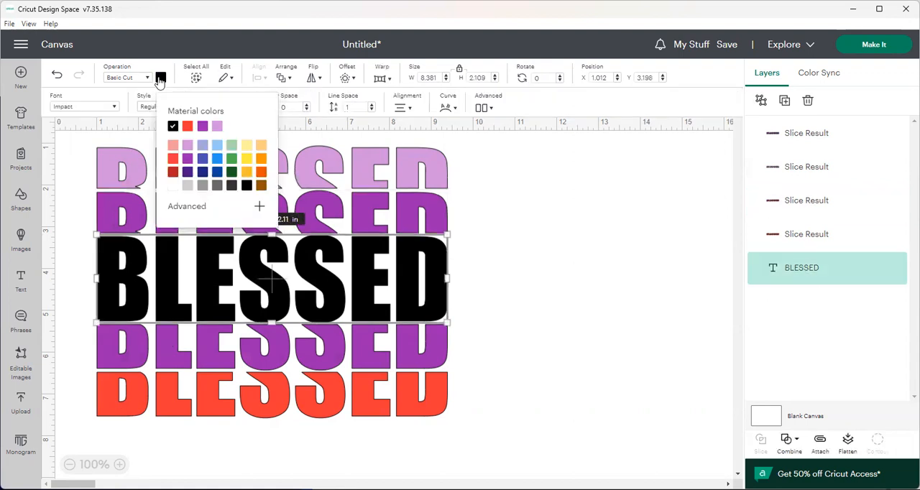
{"action": "left_click", "coordinate": [188, 173]}
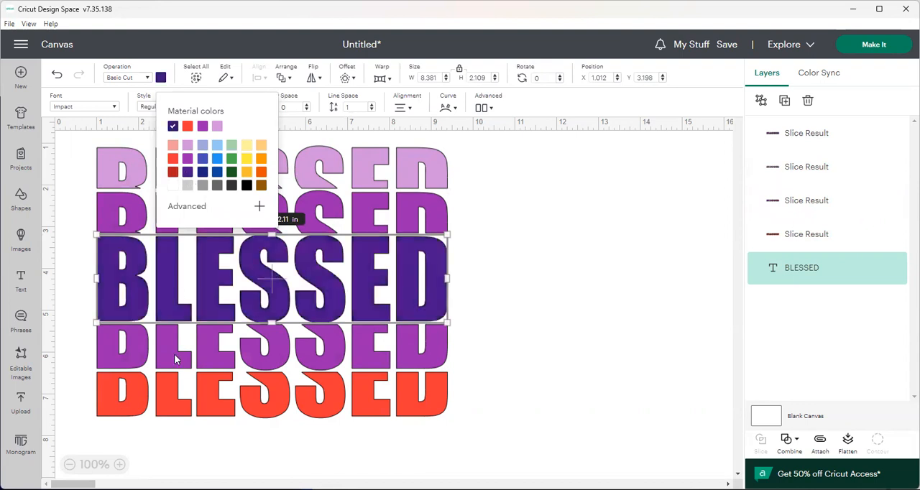
Recolor the bottommost lower half light purple to match the topmost row, and clear the selection
{"action": "left_click", "coordinate": [170, 398]}
{"action": "left_click", "coordinate": [161, 77]}
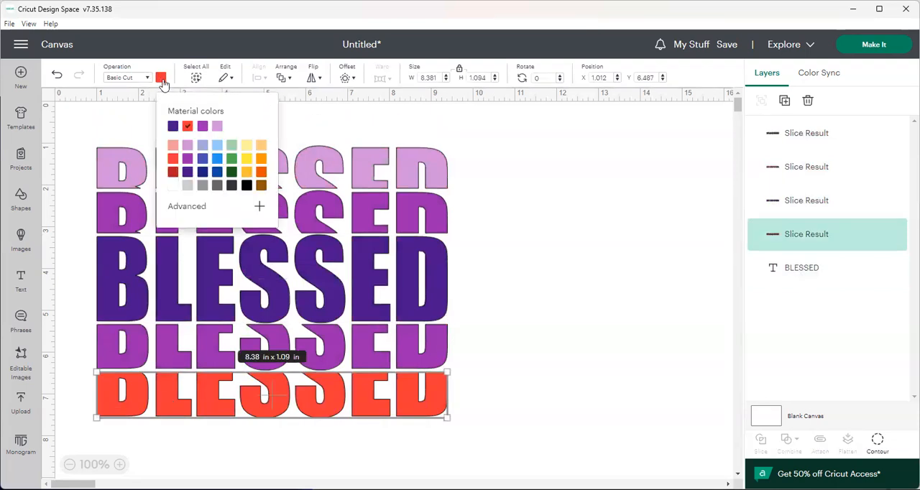
{"action": "left_click", "coordinate": [219, 127]}
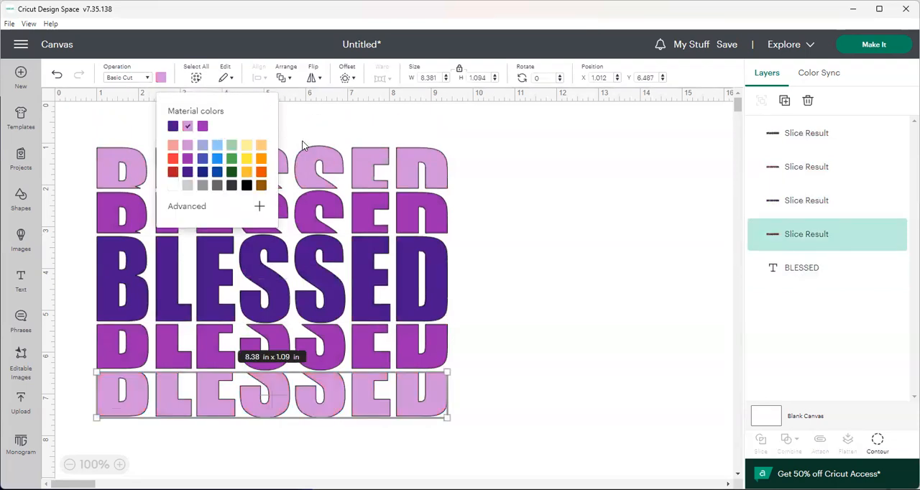
{"action": "left_click", "coordinate": [579, 197]}
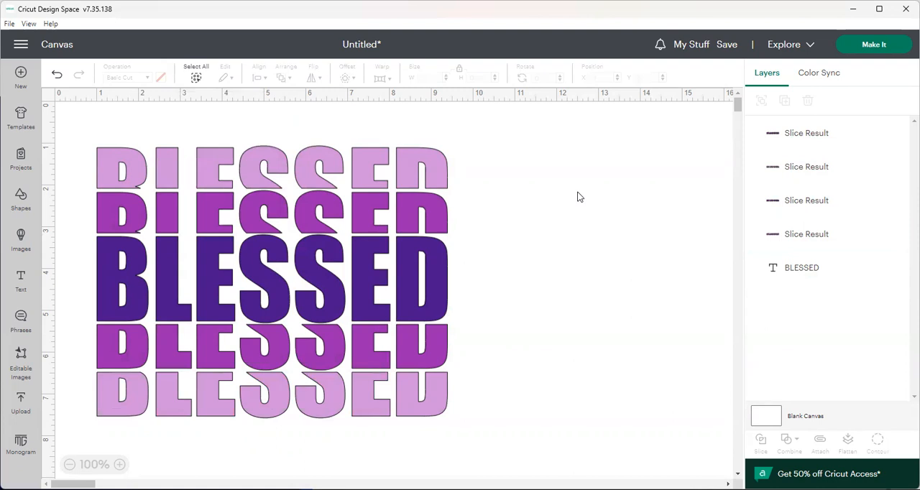
Group the full BLESSED text and all four sliced halves into one object
{"action": "left_click_drag", "start_coordinate": [72, 139], "coordinate": [485, 467]}
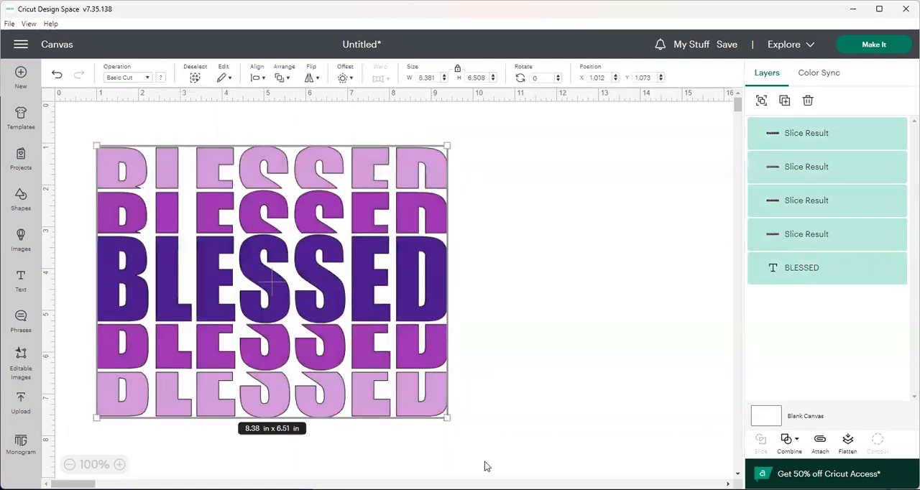
{"action": "right_click", "coordinate": [441, 417]}
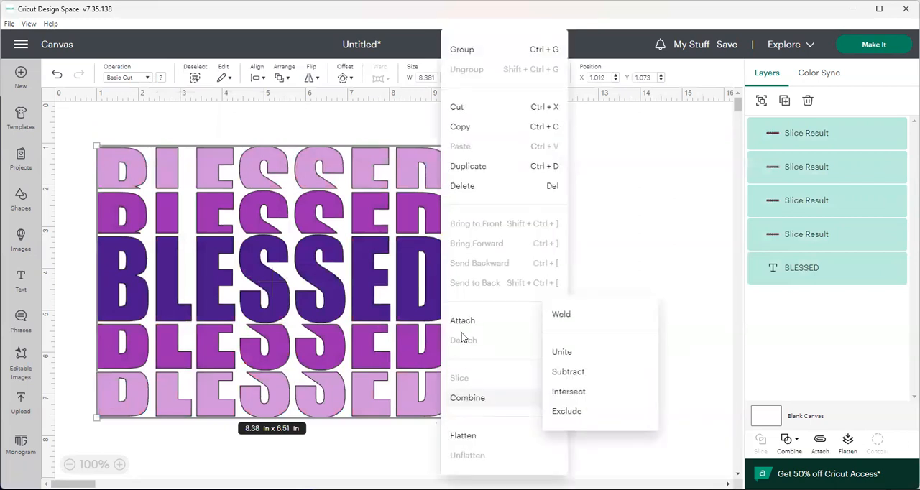
{"action": "left_click", "coordinate": [460, 49]}
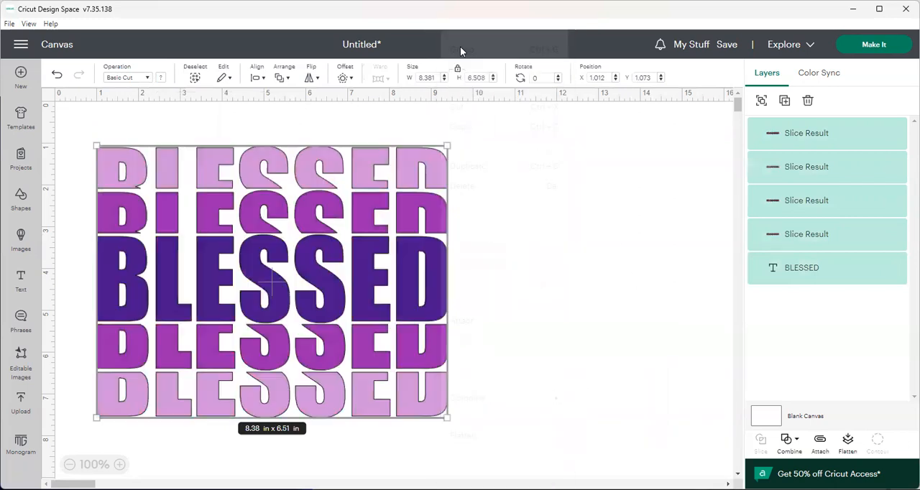
{"action": "left_click", "coordinate": [559, 277]}
Move the grouped design to about X 1.8, Y 1.85 in and scale it down proportionally to about 5.69 by 4.42 in
{"action": "left_click", "coordinate": [443, 257]}
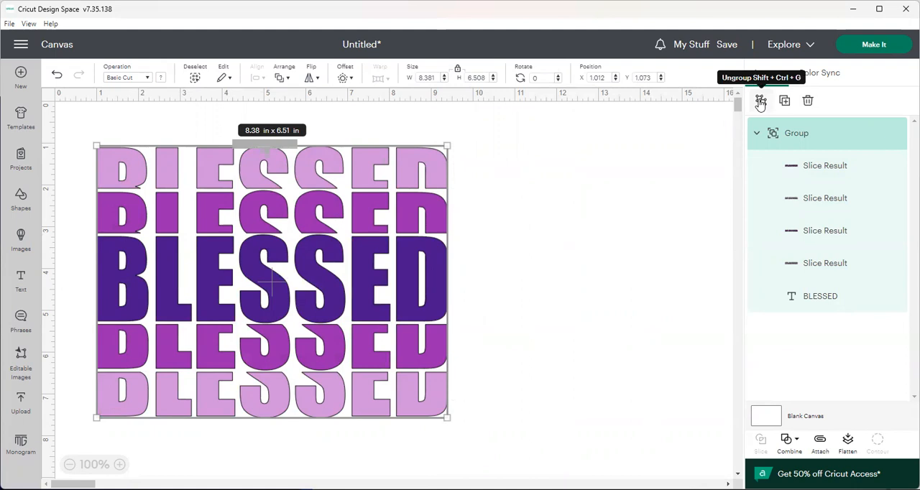
{"action": "left_click_drag", "start_coordinate": [381, 301], "coordinate": [414, 332]}
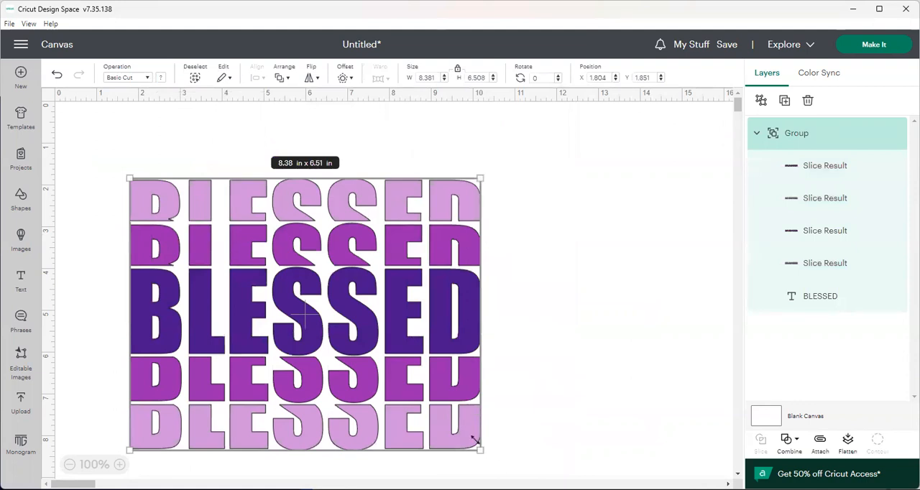
{"action": "left_click_drag", "start_coordinate": [480, 451], "coordinate": [368, 363]}
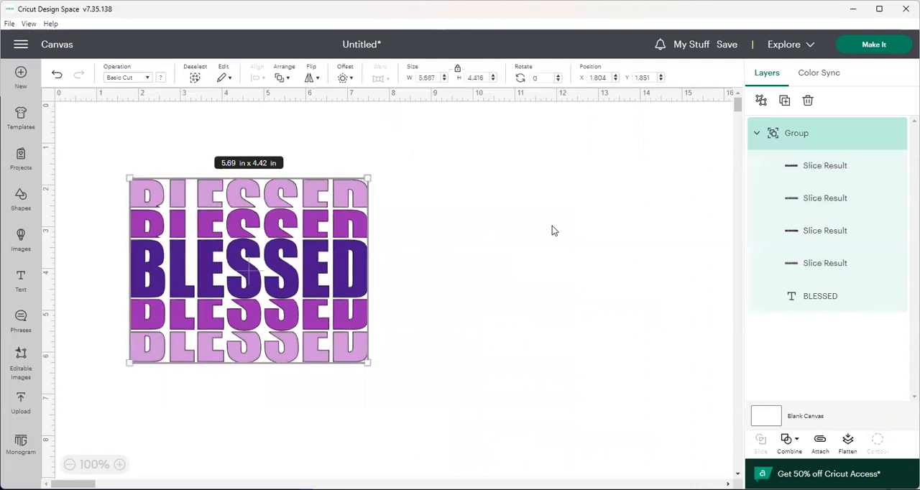